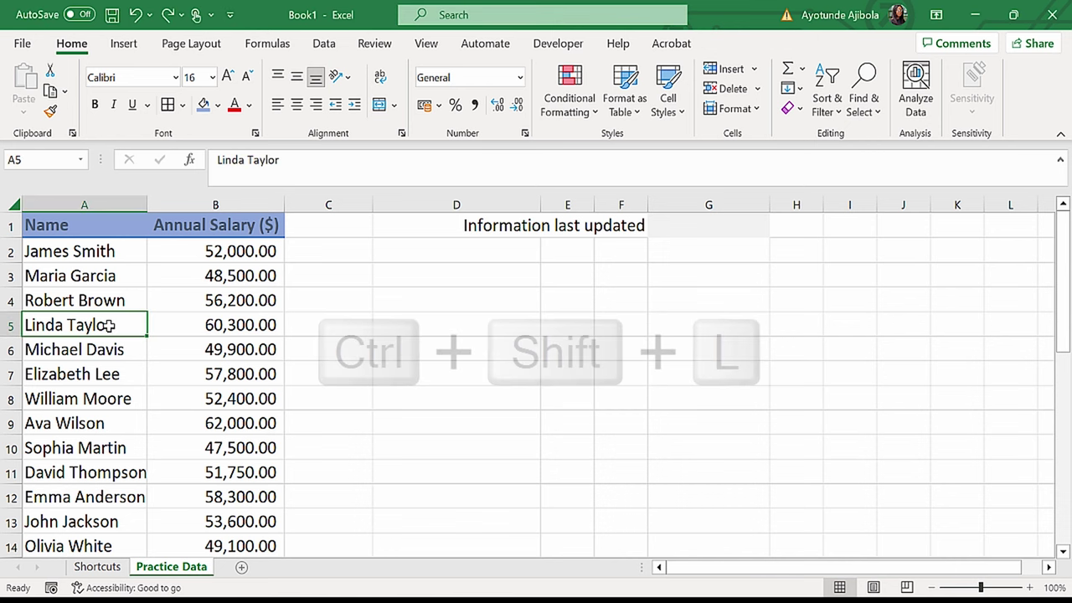
Step: Turn on header filters and filter Annual Salary ($) to values greater than 60000
{"action": "key", "text": "ctrl+shift+l"}
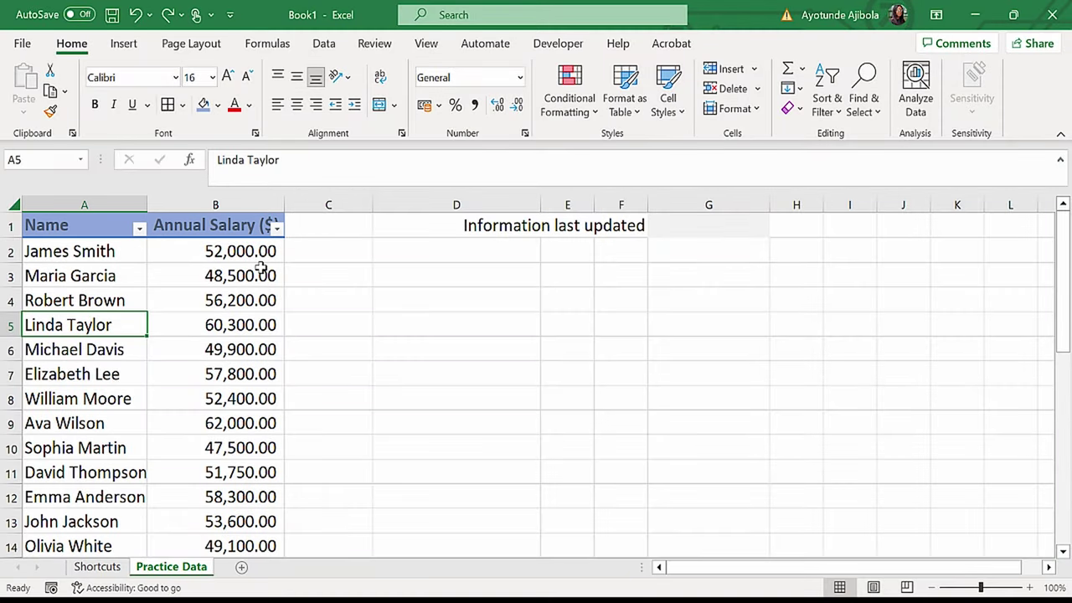
{"action": "left_click", "coordinate": [276, 227]}
{"action": "left_click", "coordinate": [318, 406]}
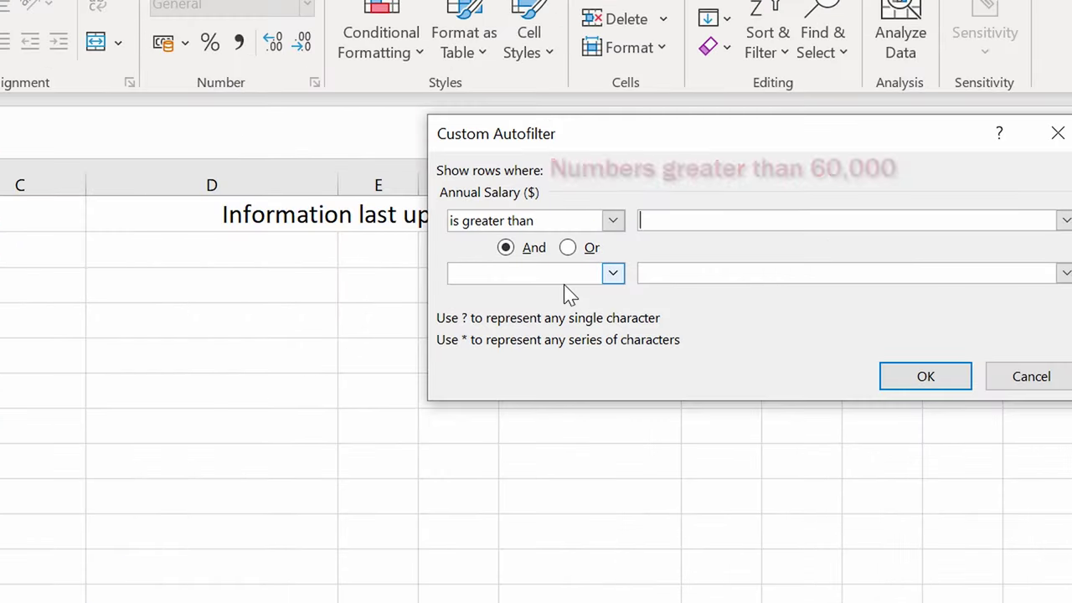
{"action": "type", "text": "60000"}
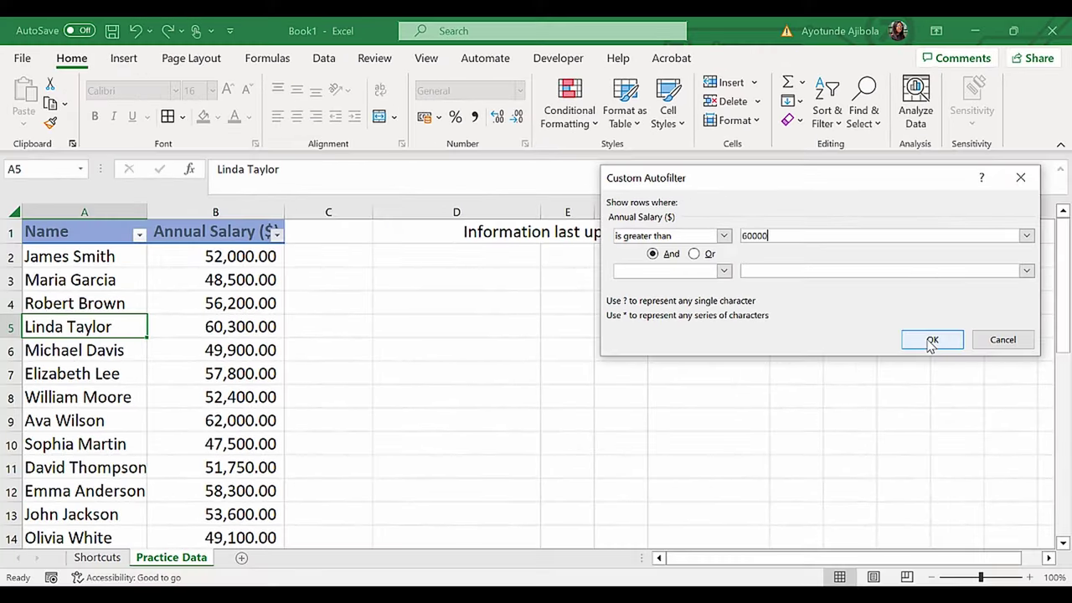
{"action": "left_click", "coordinate": [926, 369]}
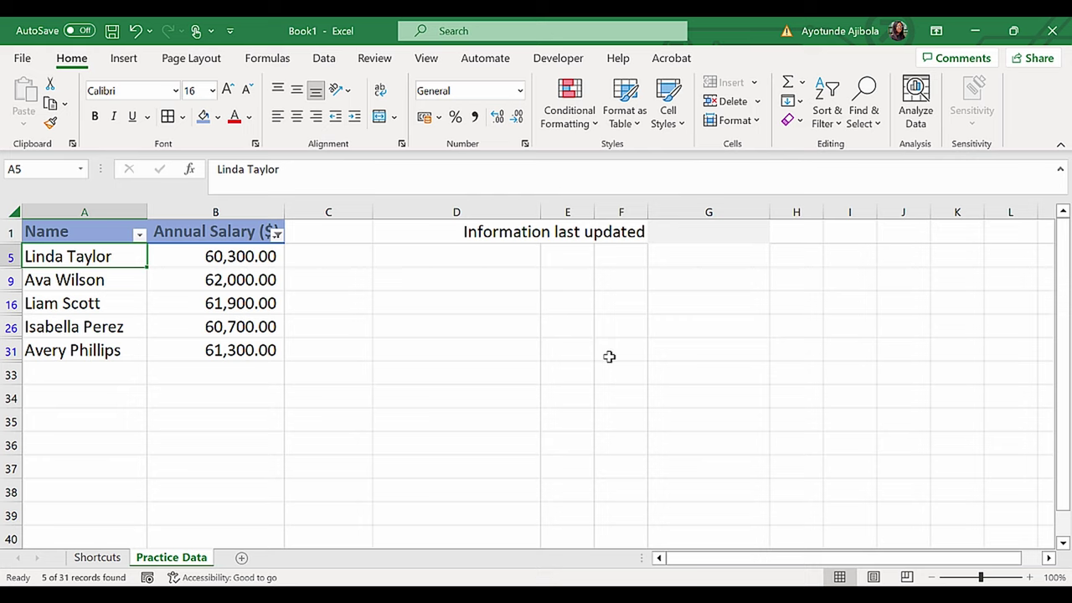
Step: Clear the salary filter to show all rows, then re-enable the header filter buttons
{"action": "left_click", "coordinate": [268, 282]}
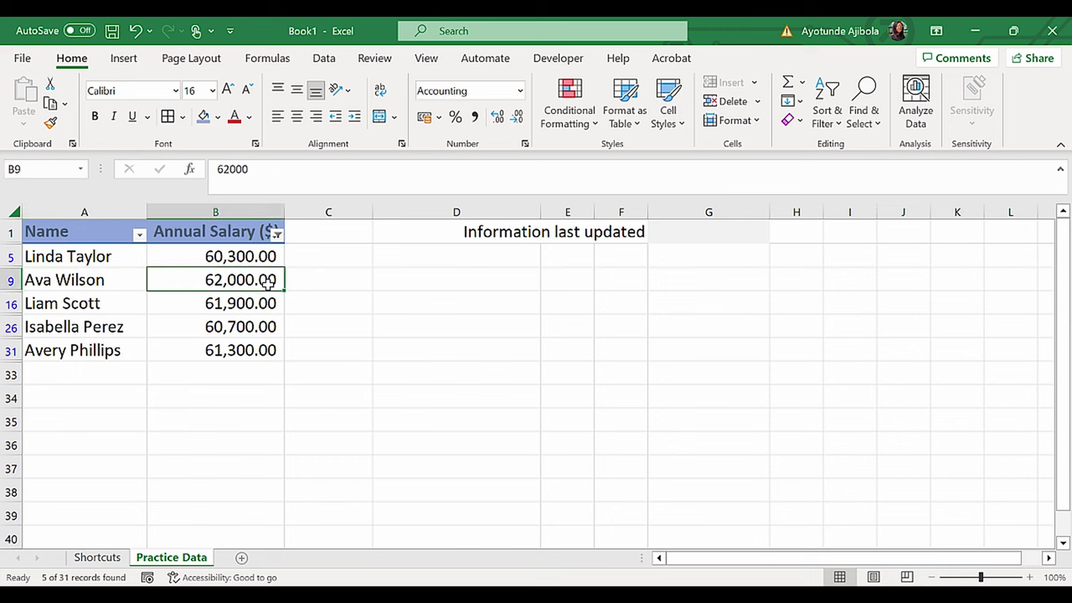
{"action": "key", "text": "ctrl+shift+l"}
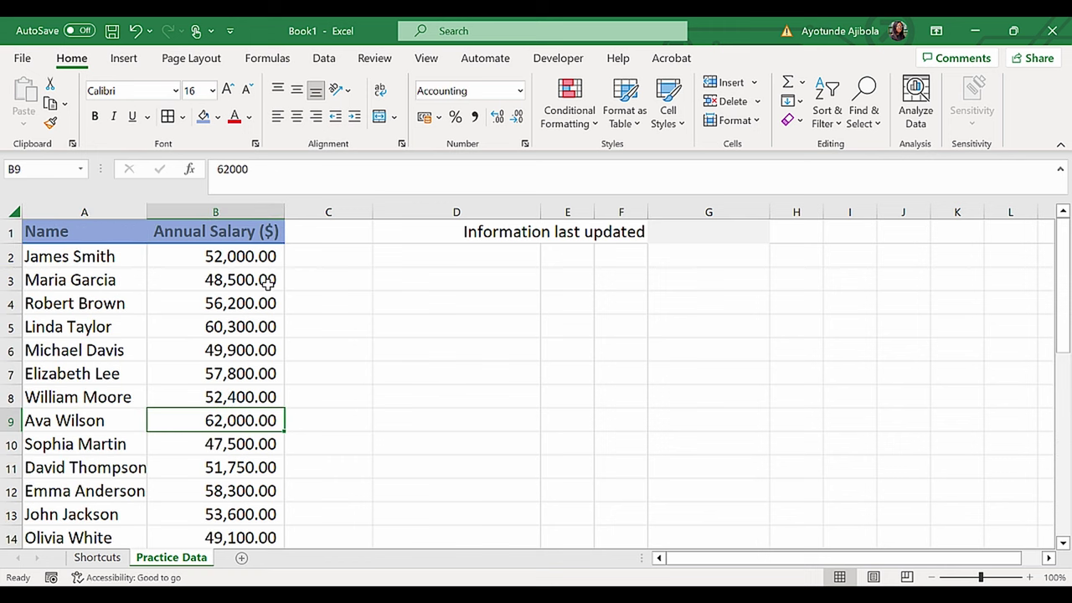
{"action": "key", "text": "ctrl+shift+l"}
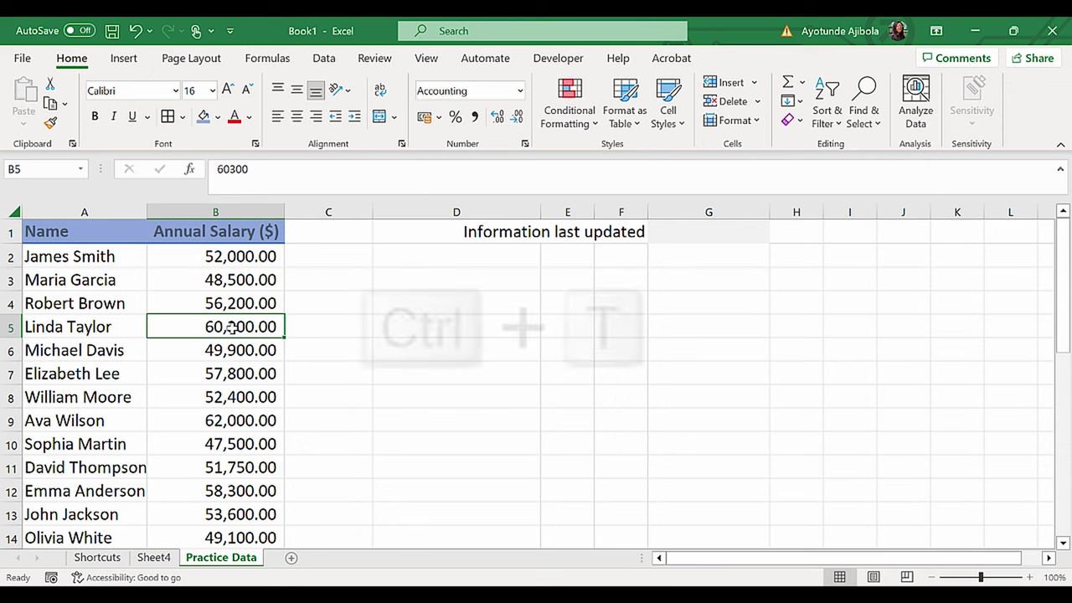
Step: Convert the salary list to a table with headers, apply a new table style, and add a Total row
{"action": "key", "text": "ctrl+t"}
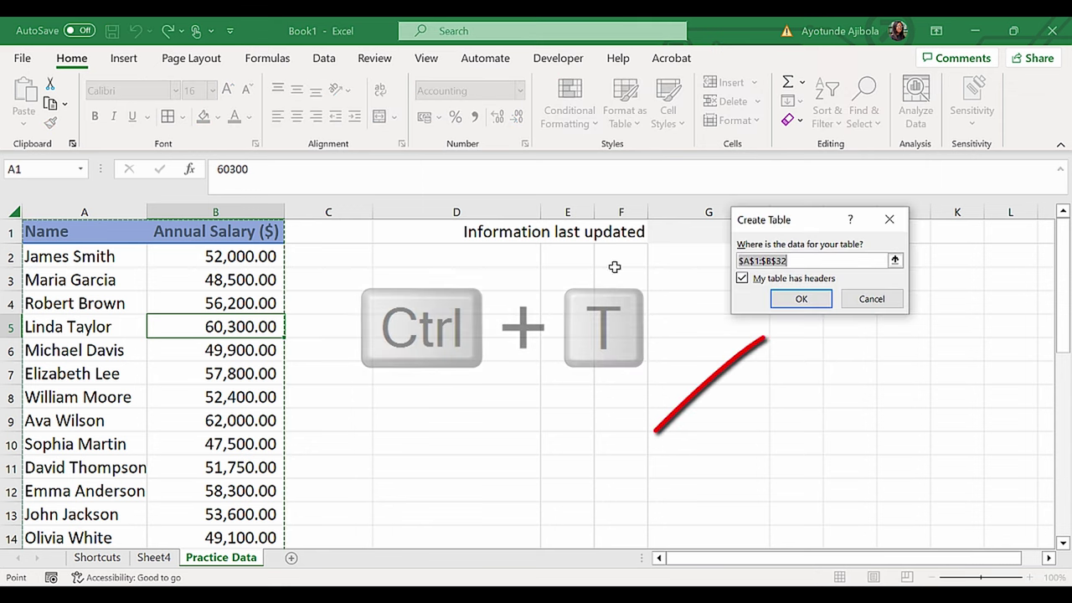
{"action": "left_click", "coordinate": [799, 300]}
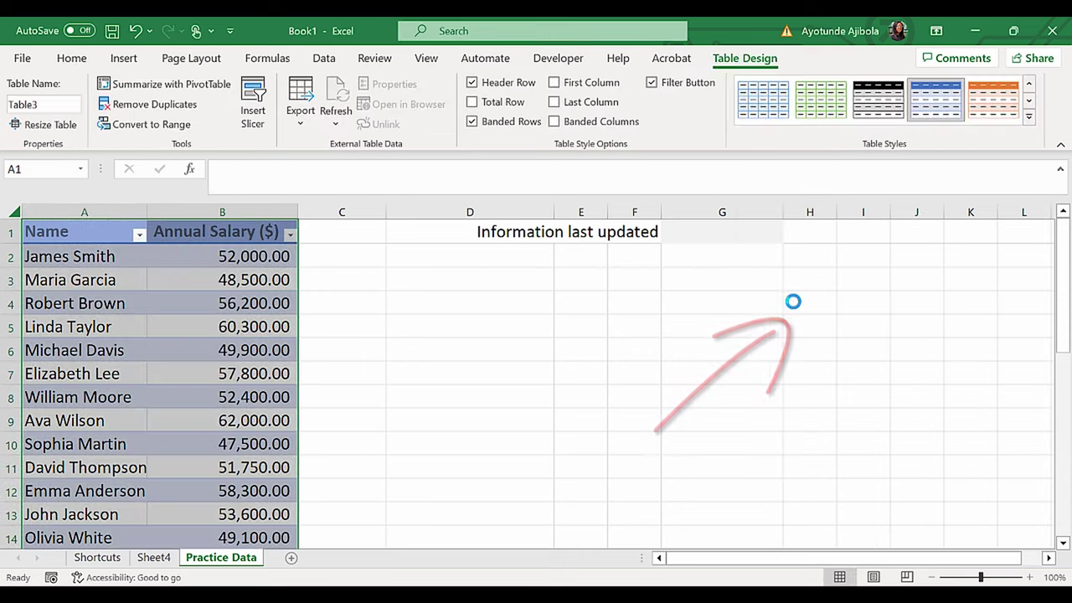
{"action": "left_click", "coordinate": [1029, 116]}
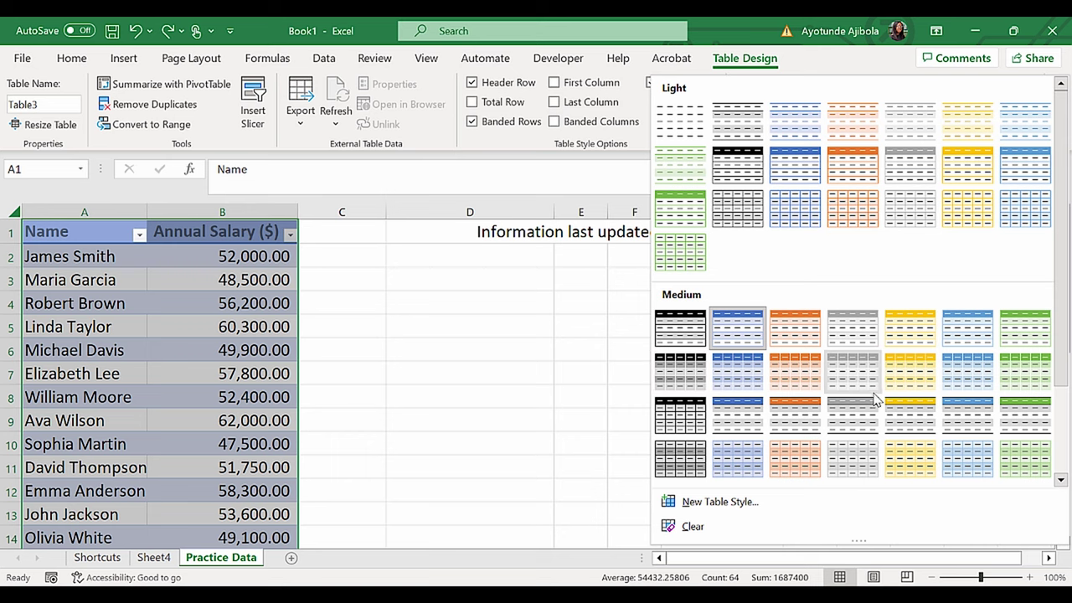
{"action": "left_click", "coordinate": [740, 392]}
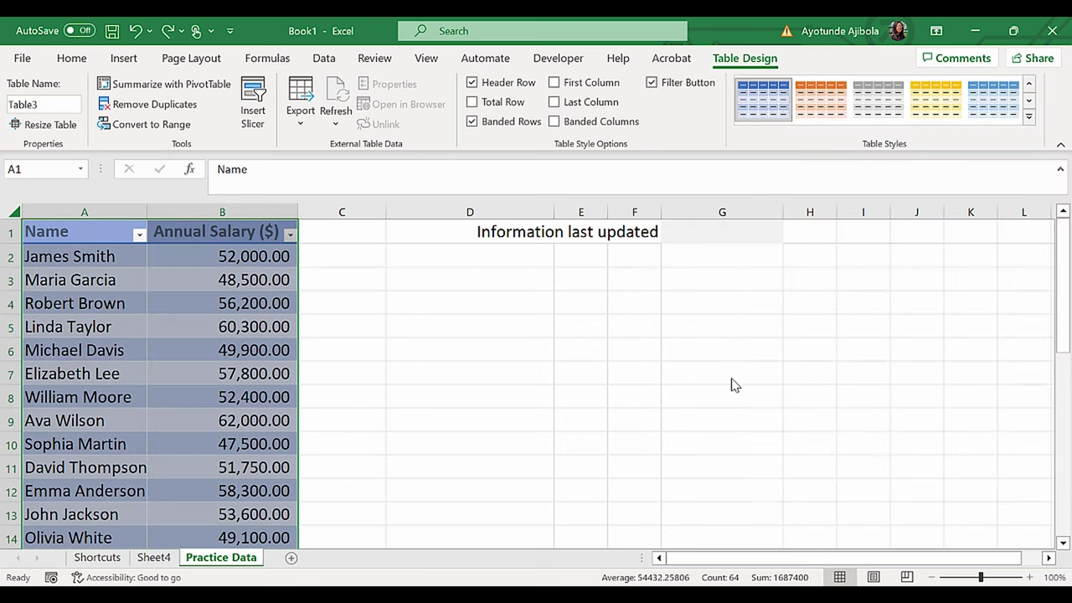
{"action": "left_click", "coordinate": [472, 103]}
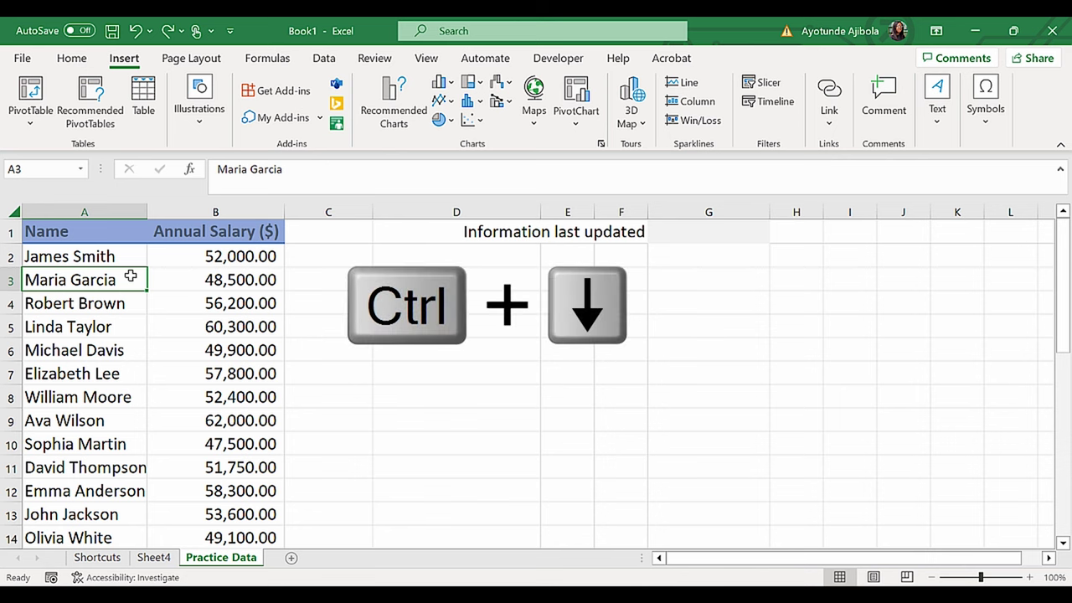
Step: Jump to the last name, across to the last salary, and back to the top of the data
{"action": "key", "text": "ctrl+Down"}
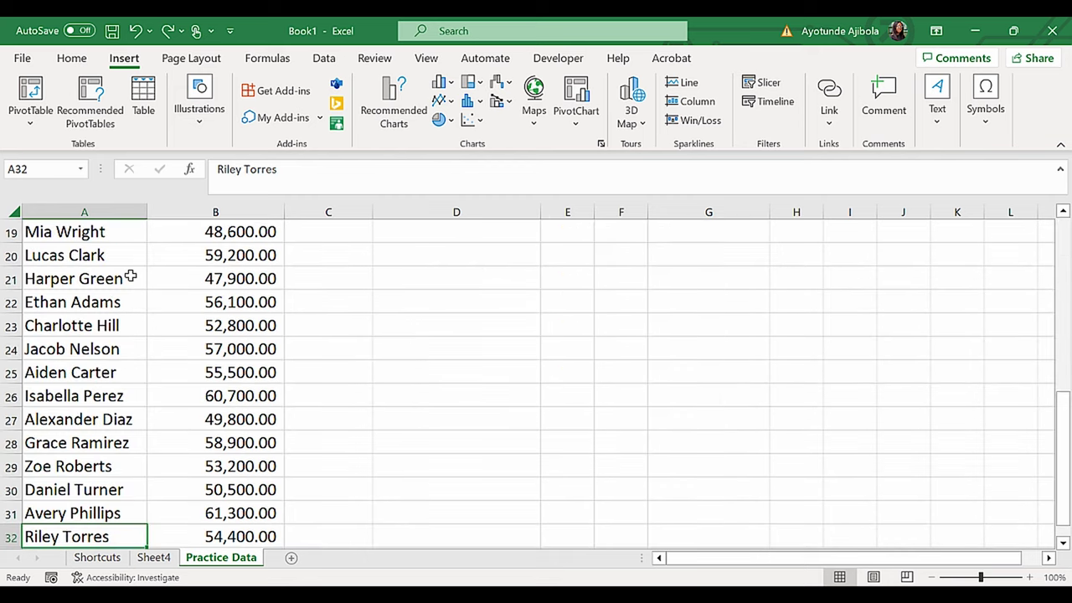
{"action": "key", "text": "ctrl+Right"}
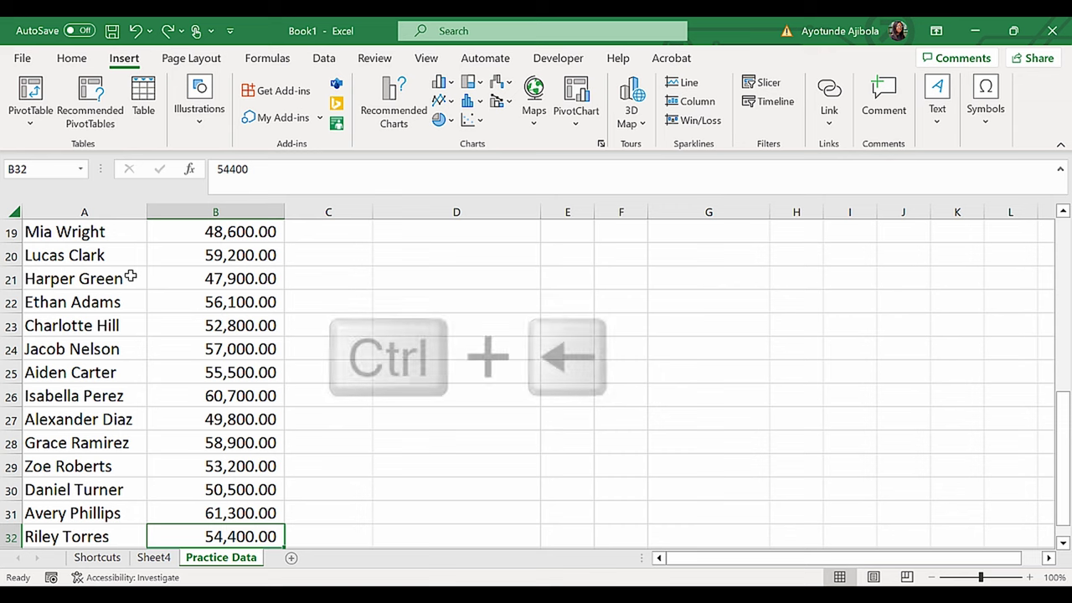
{"action": "key", "text": "ctrl+Left"}
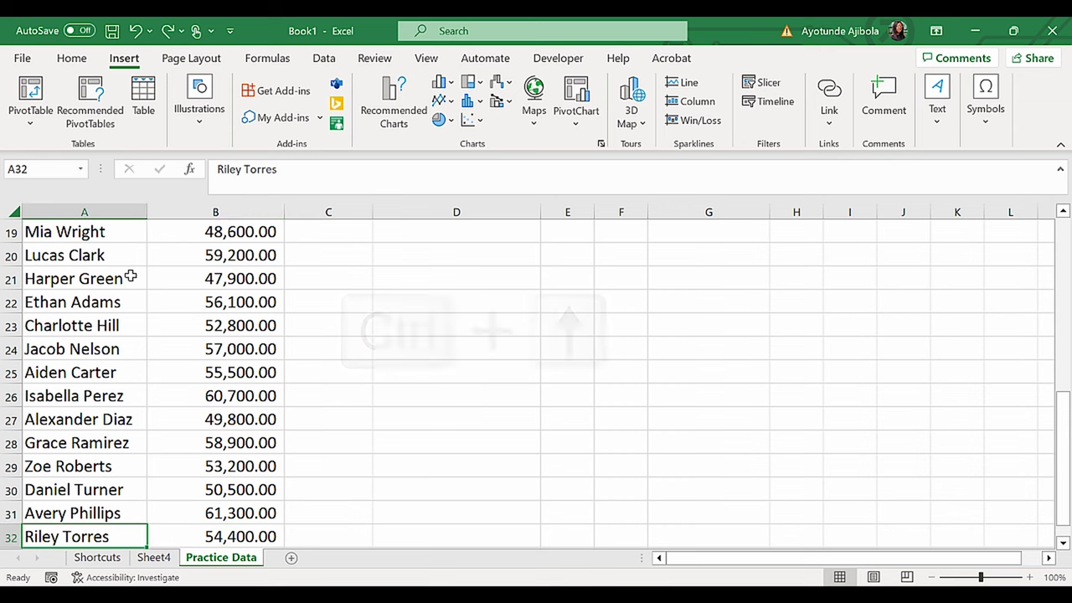
{"action": "key", "text": "ctrl+Up"}
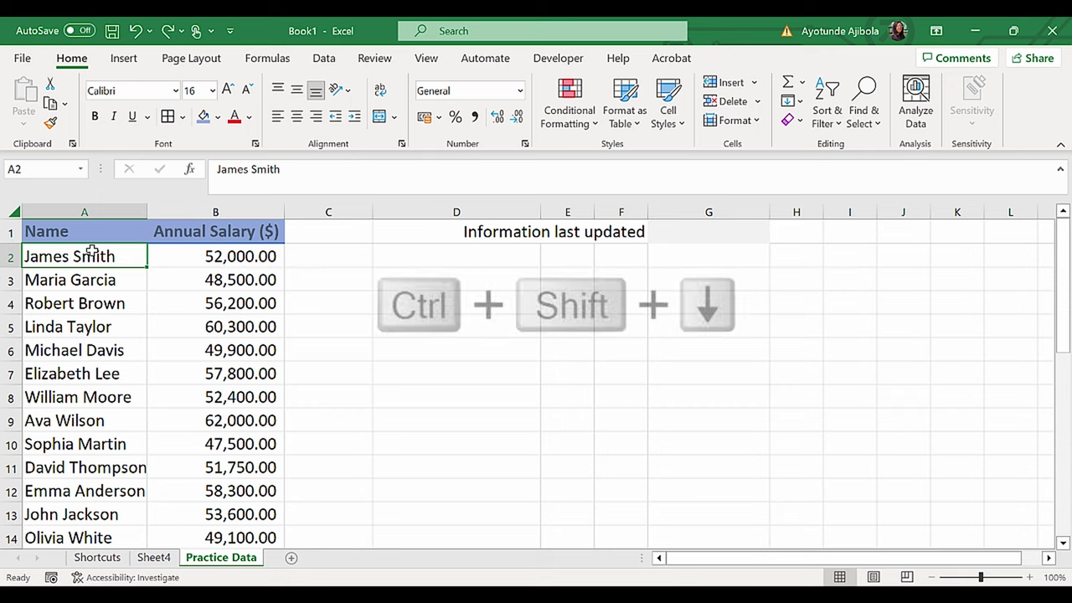
Step: Select all names and salaries down to the end, then return to the first name in A2
{"action": "key", "text": "ctrl+shift+Down"}
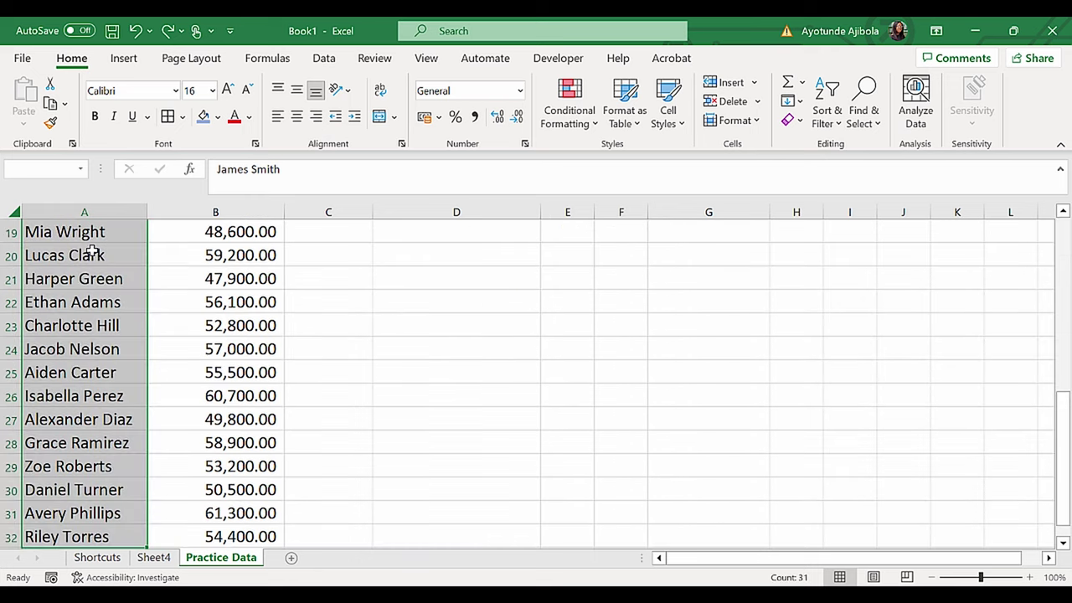
{"action": "key", "text": "ctrl+shift+Right"}
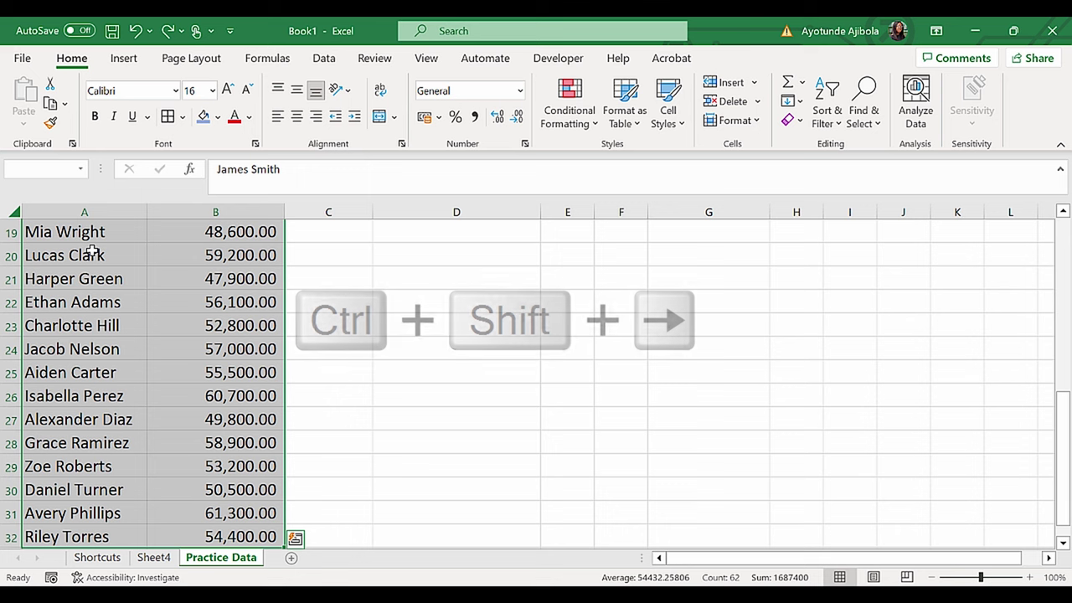
{"action": "key", "text": "Home"}
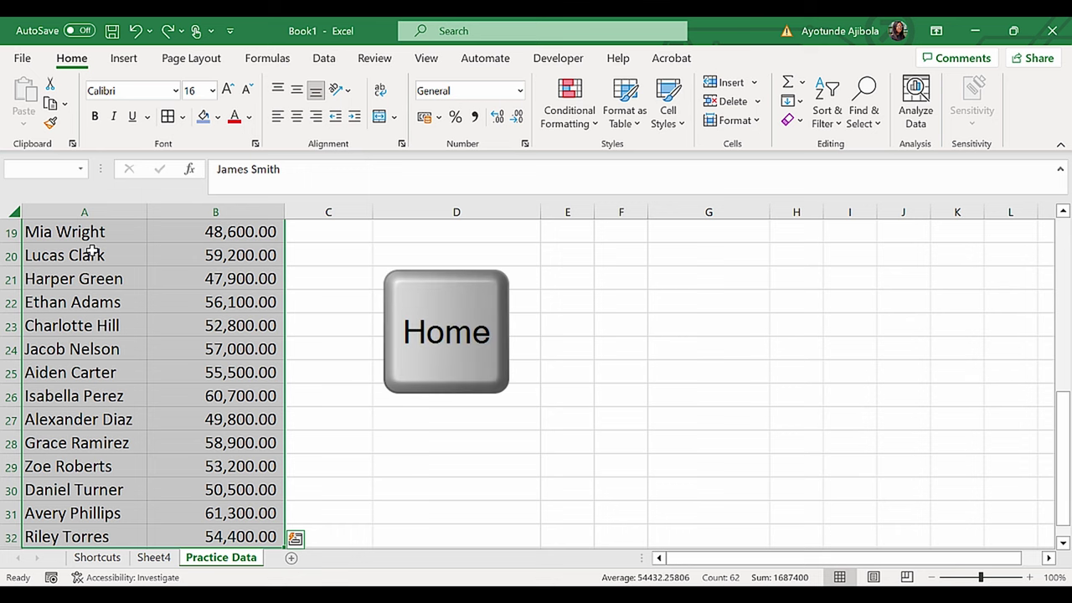
{"action": "key", "text": "Home"}
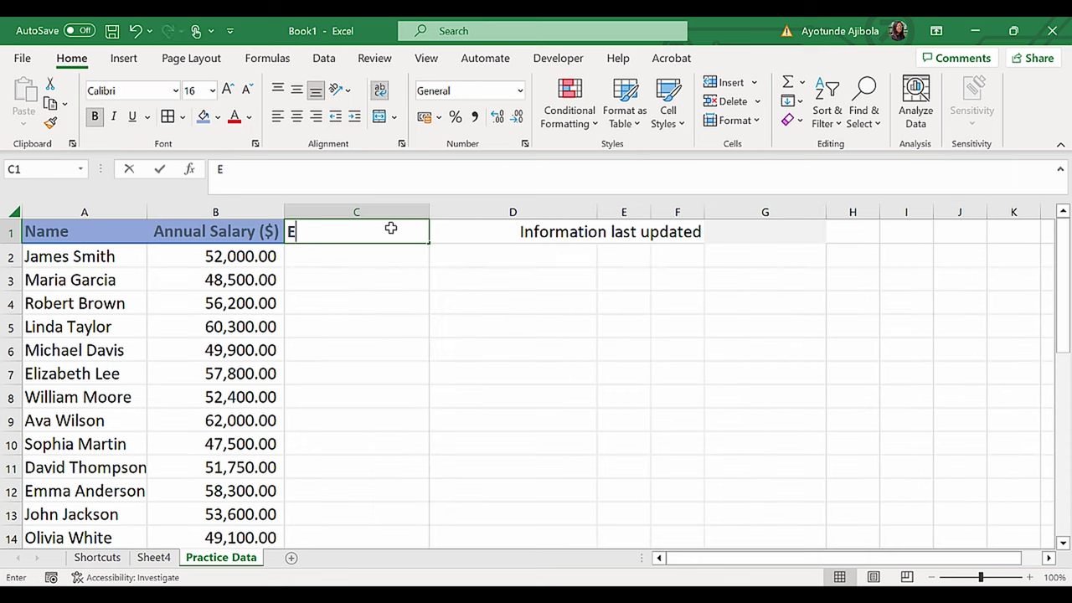
Step: Finish the Email Address header and select the header row from Name to Email Address
{"action": "type", "text": "mai"}
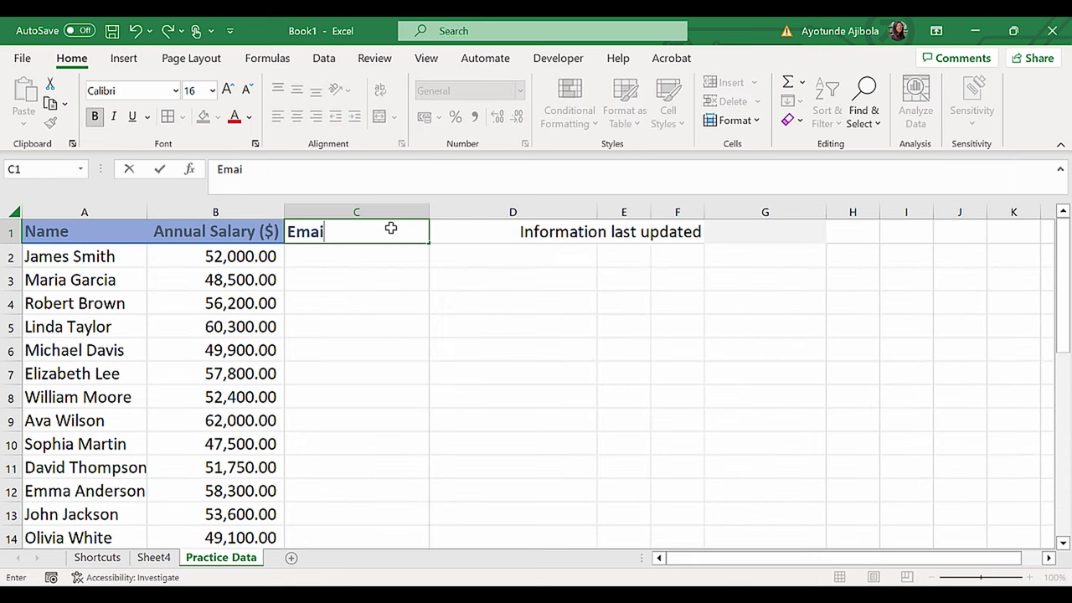
{"action": "type", "text": "l Address"}
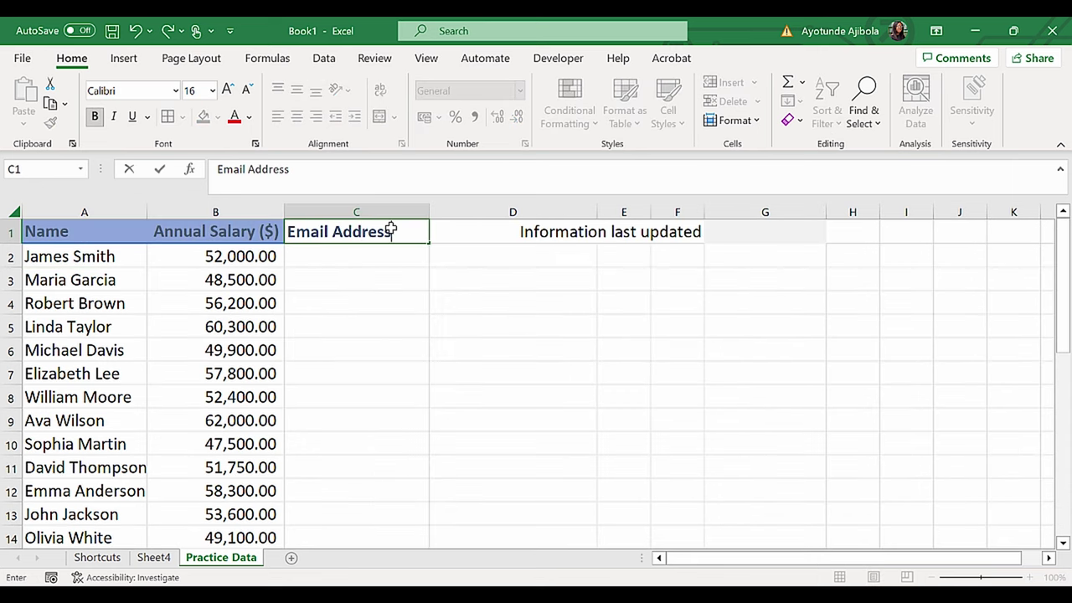
{"action": "left_click", "coordinate": [95, 234]}
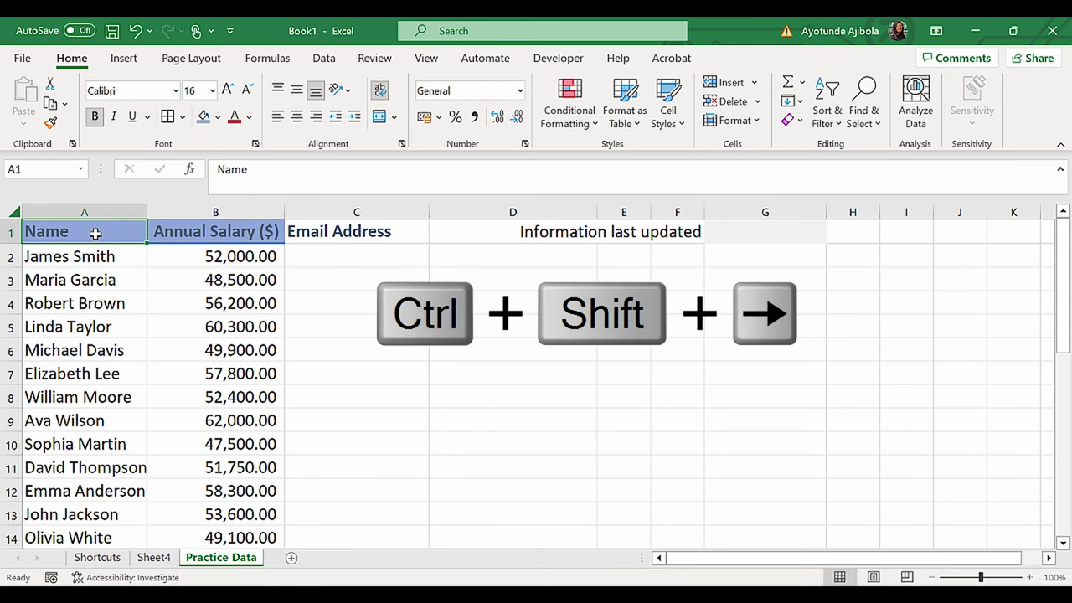
{"action": "key", "text": "ctrl+shift+Right"}
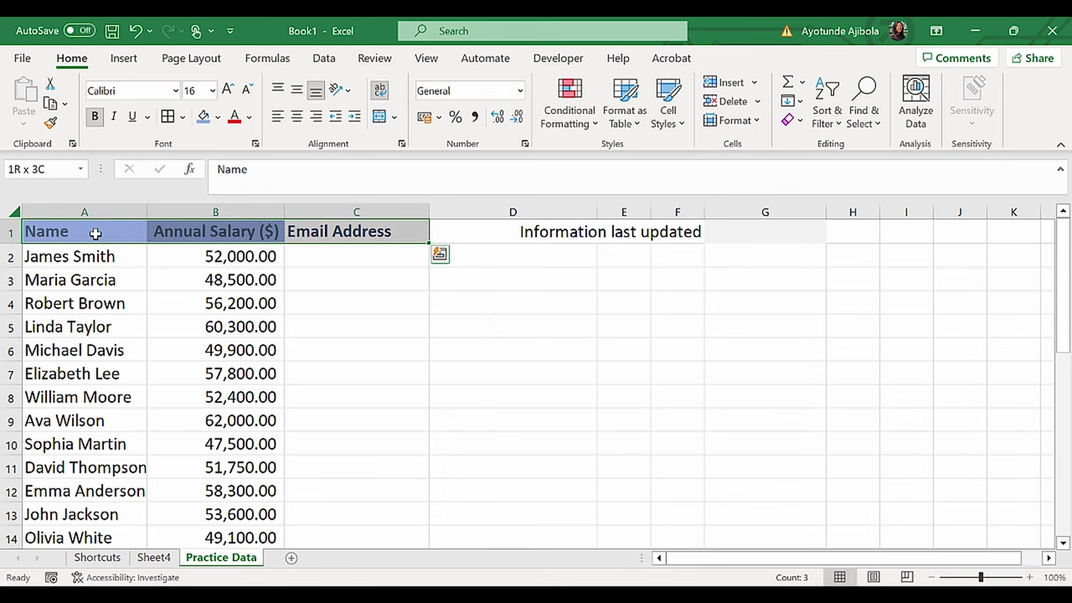
{"action": "left_click", "coordinate": [572, 236]}
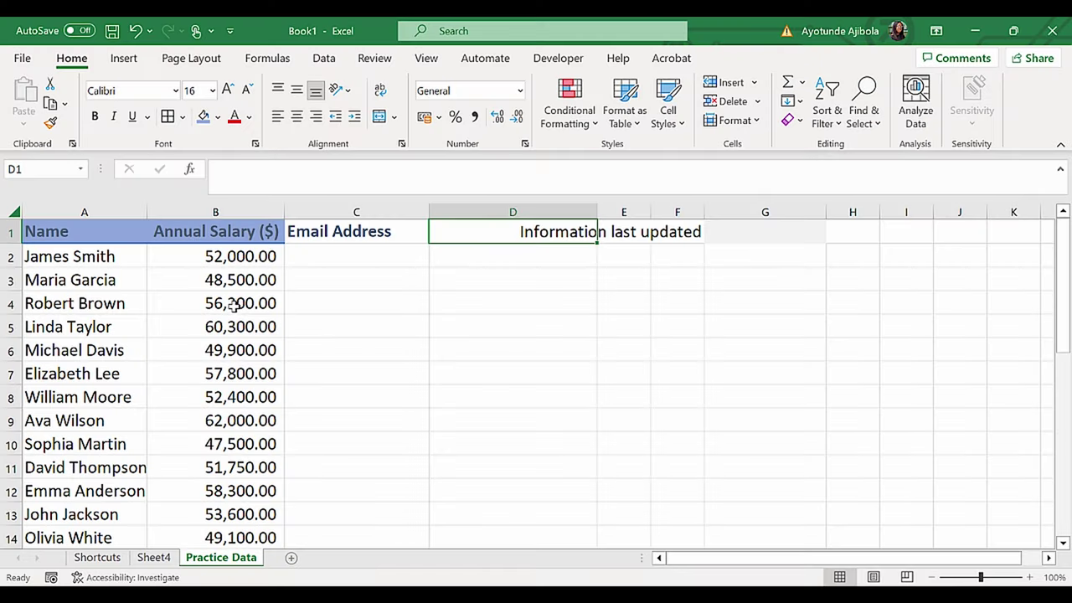
Step: Format salaries B2:B32 as Accounting with 2 decimal places and no currency symbol
{"action": "left_click", "coordinate": [222, 253]}
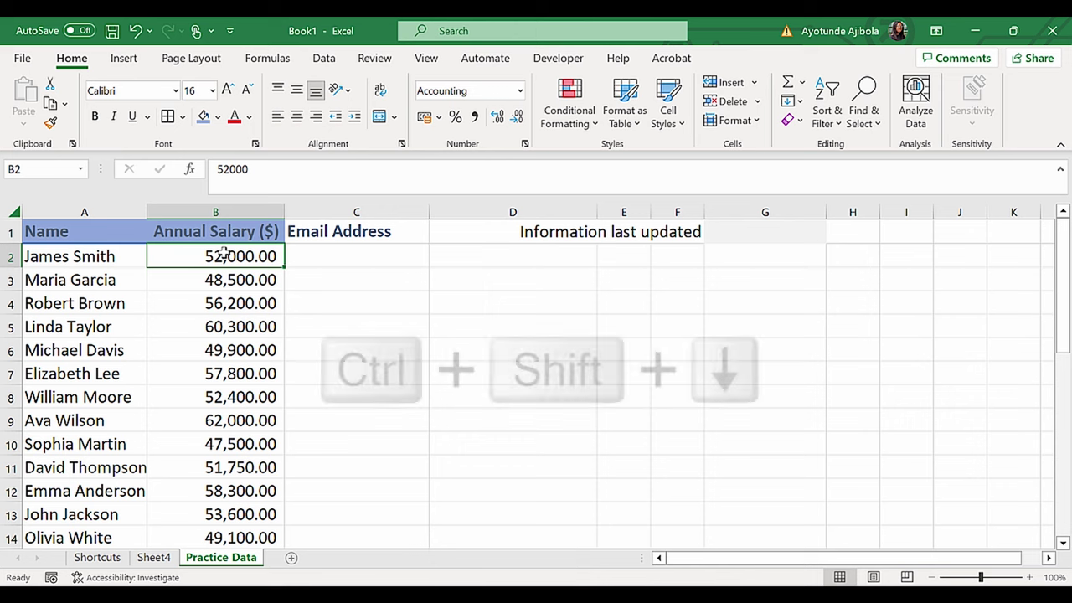
{"action": "key", "text": "ctrl+shift+Down"}
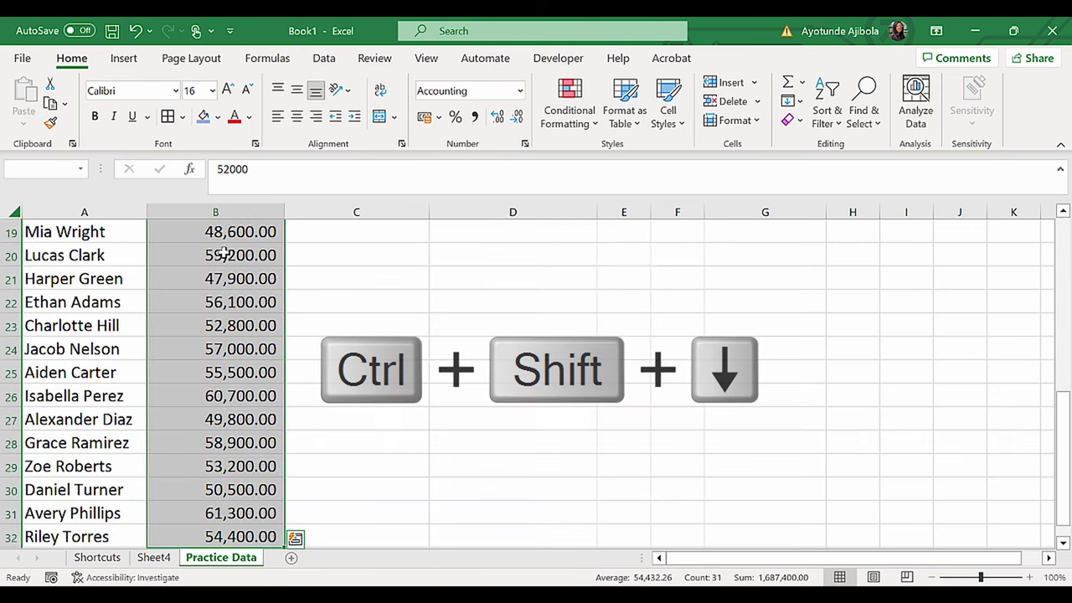
{"action": "key", "text": "ctrl+1"}
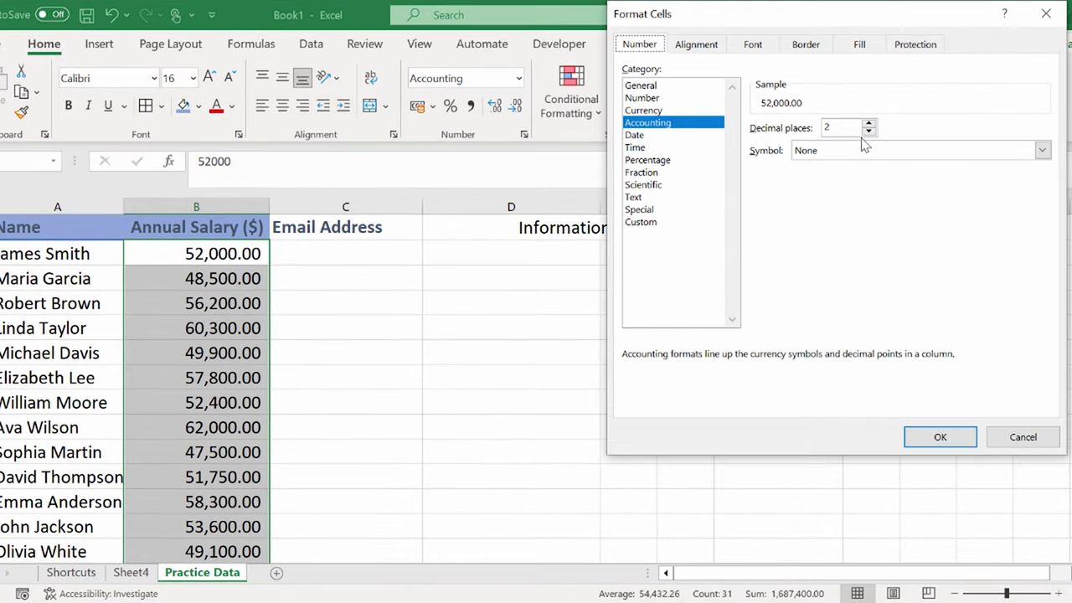
{"action": "left_click", "coordinate": [869, 131]}
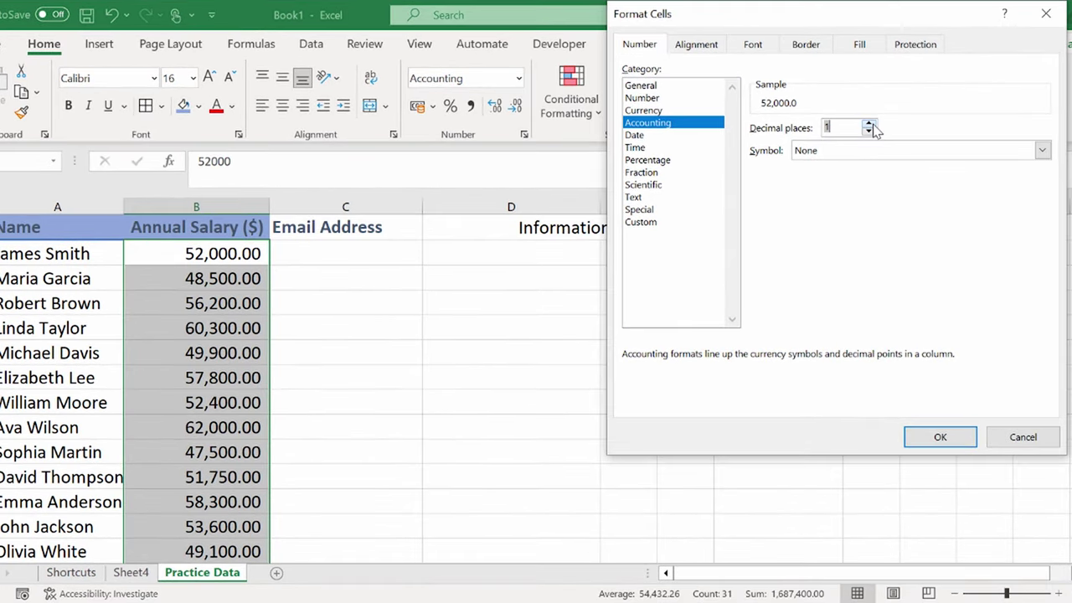
{"action": "left_click", "coordinate": [948, 439]}
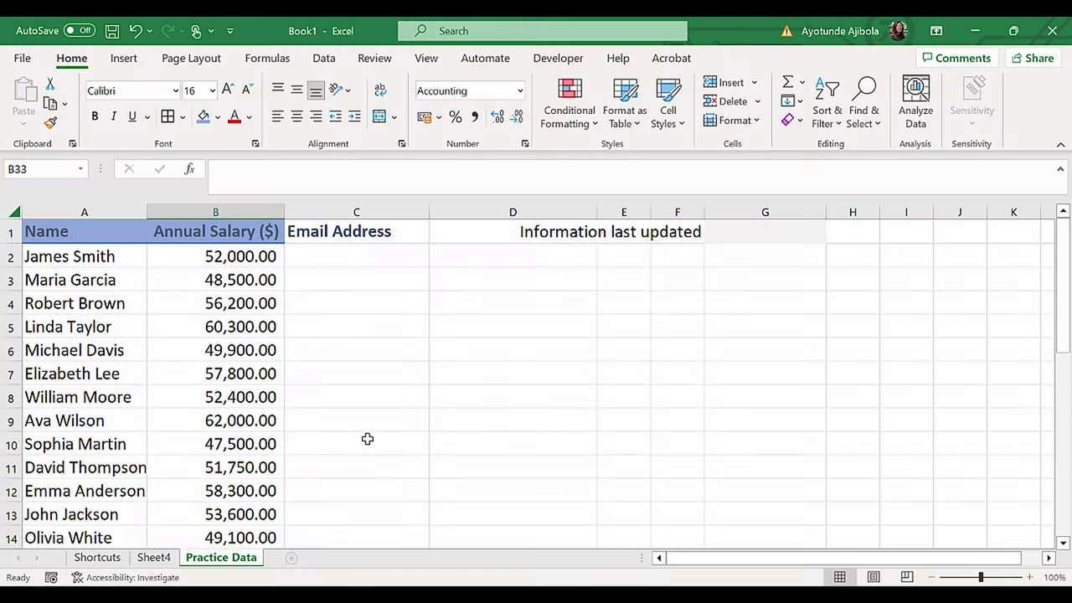
Step: Start an Alt+= total of the salaries, then cancel the unfinished sum formula
{"action": "scroll", "coordinate": [367, 439], "scroll_direction": "down", "scroll_amount": 8}
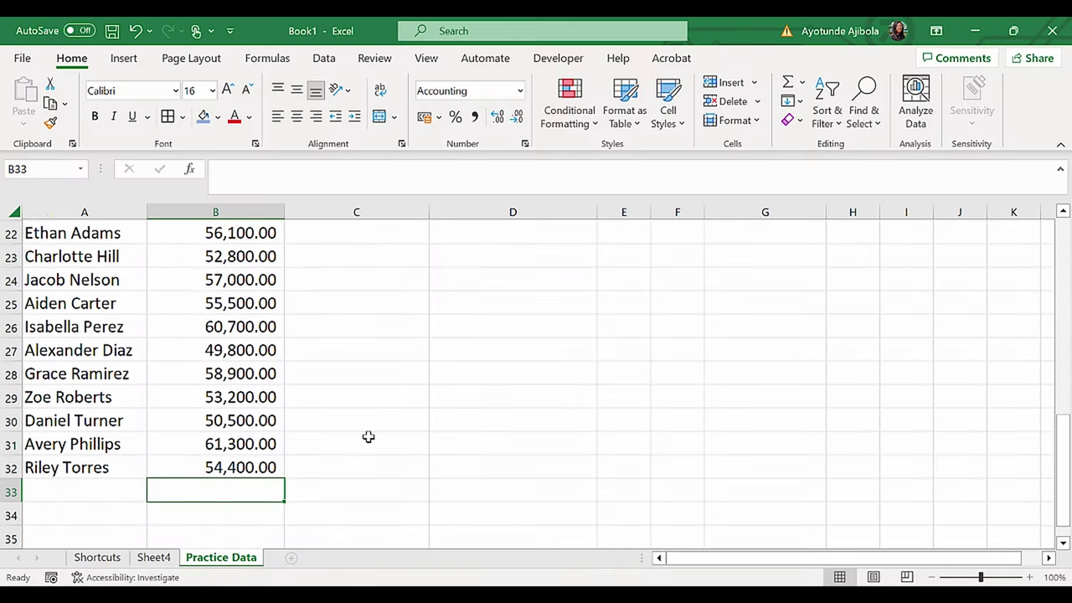
{"action": "scroll", "coordinate": [369, 436], "scroll_direction": "up", "scroll_amount": 1}
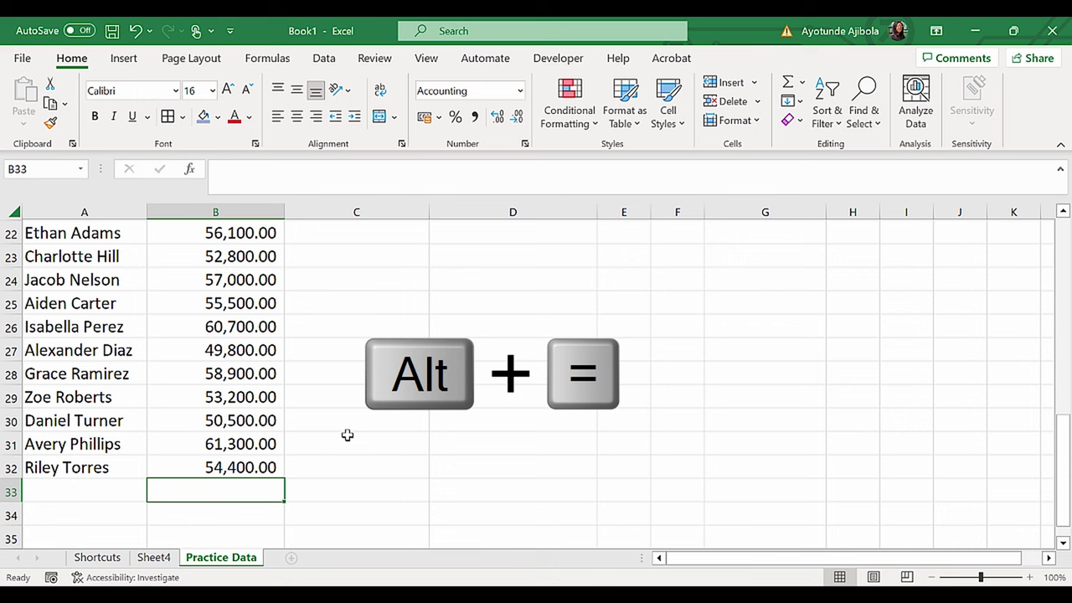
{"action": "key", "text": "alt+equal"}
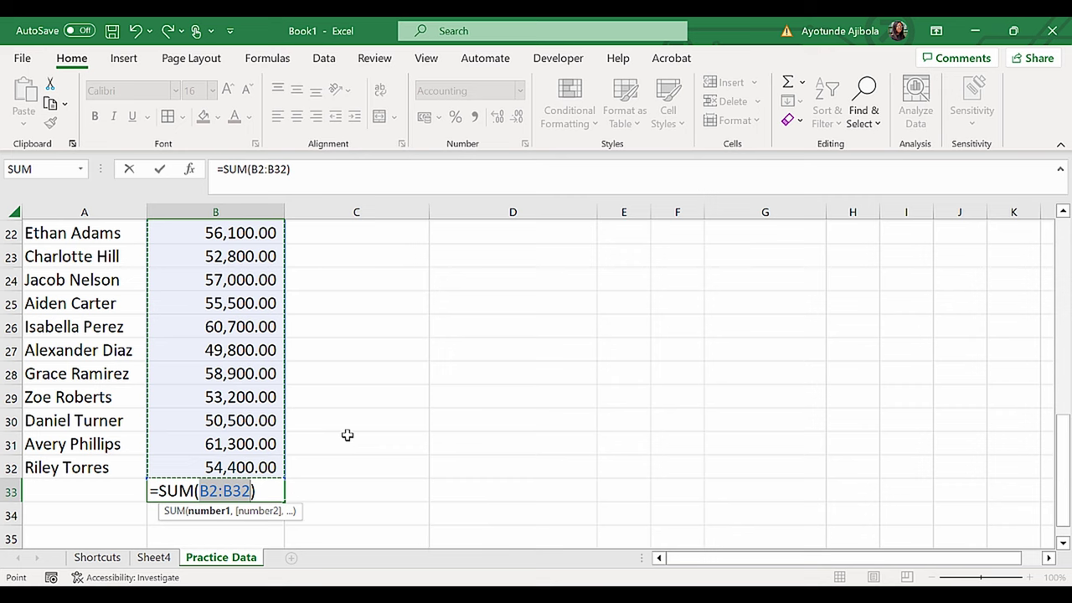
{"action": "scroll", "coordinate": [348, 435], "scroll_direction": "up", "scroll_amount": 7}
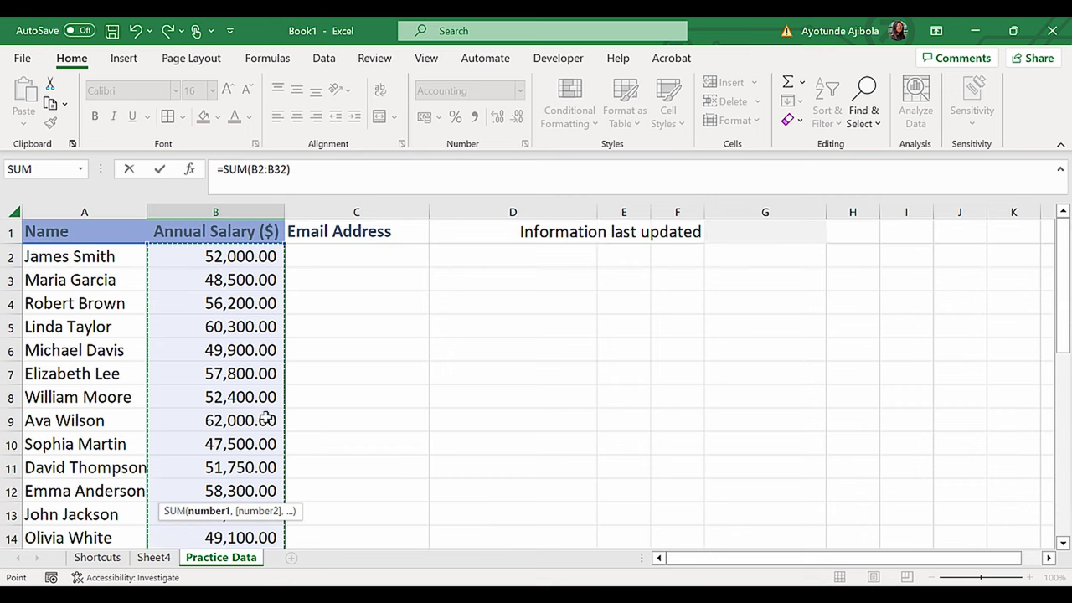
{"action": "scroll", "coordinate": [266, 417], "scroll_direction": "down", "scroll_amount": 11}
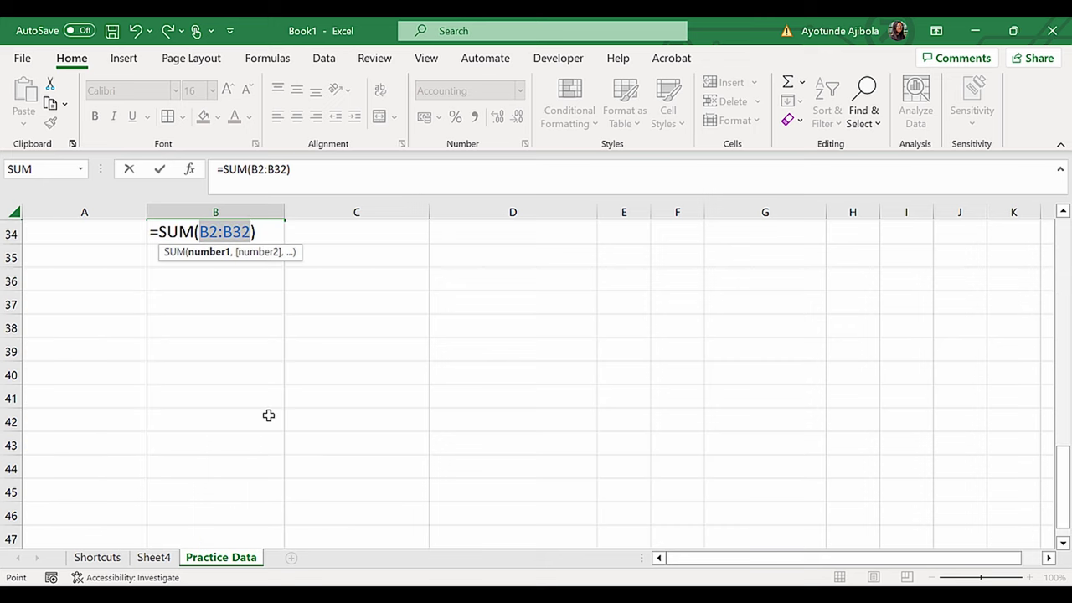
{"action": "key", "text": "Escape"}
Step: Enter test value 10000 in C25 and AutoSum row 25 into D25
{"action": "scroll", "coordinate": [284, 410], "scroll_direction": "up", "scroll_amount": 6}
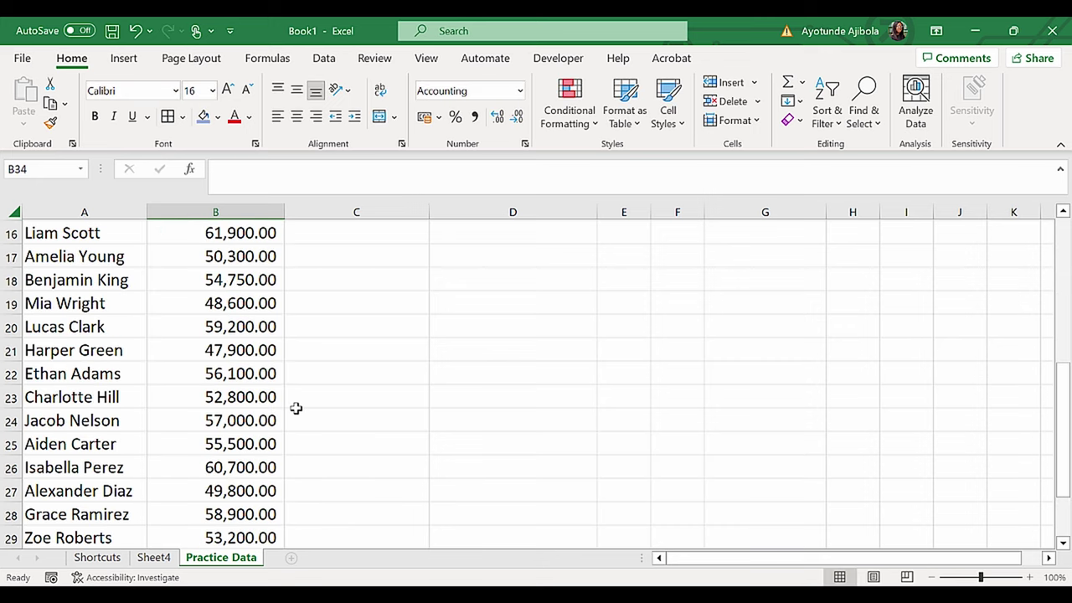
{"action": "left_click", "coordinate": [331, 446]}
{"action": "type", "text": "10000"}
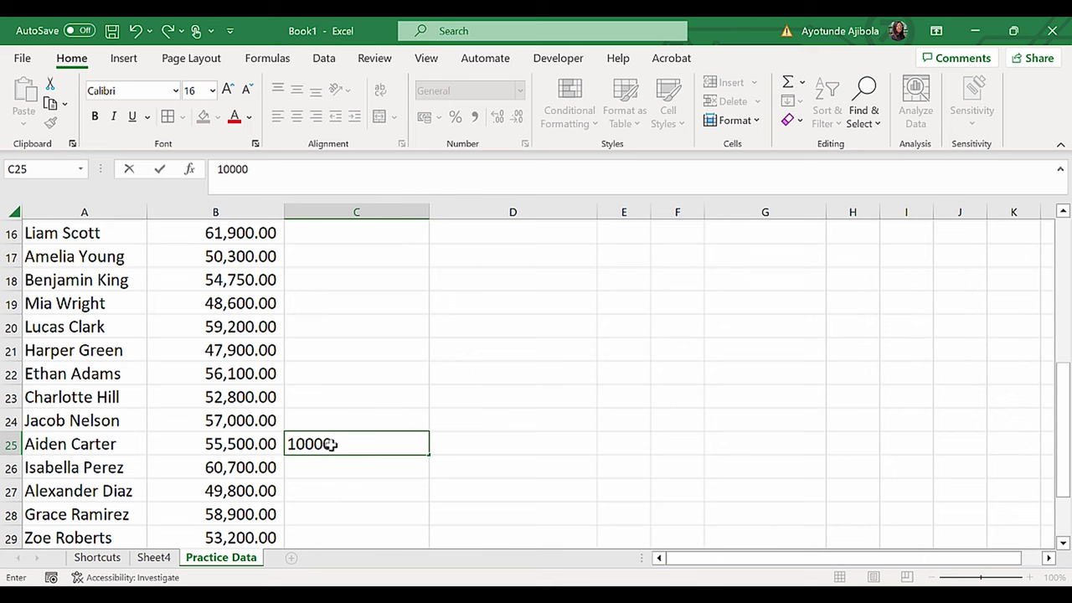
{"action": "key", "text": "Return"}
{"action": "key", "text": "Up"}
{"action": "key", "text": "Right"}
{"action": "key", "text": "alt+equal"}
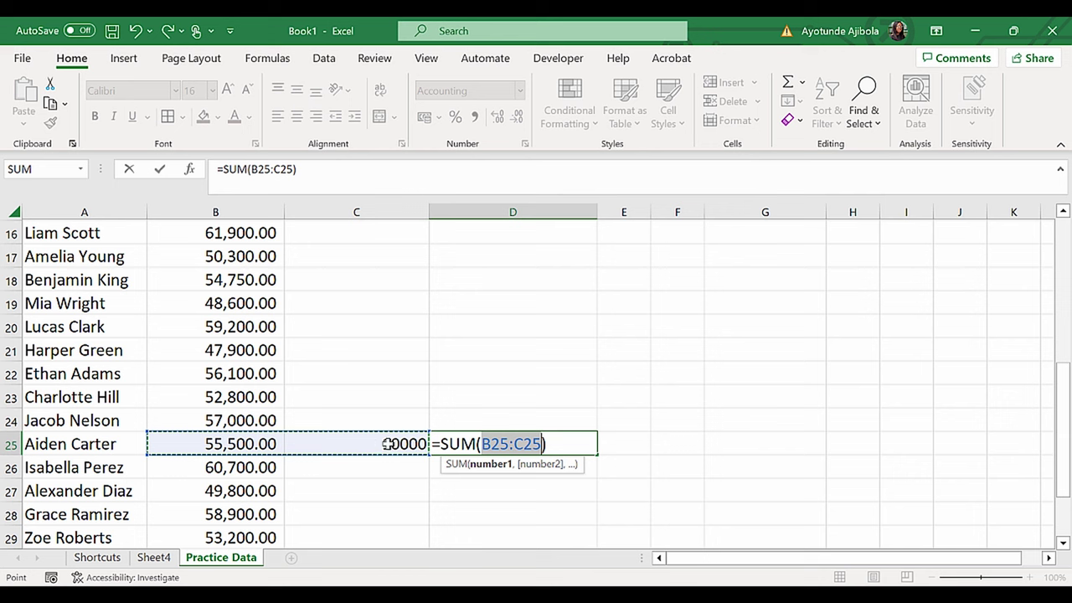
{"action": "key", "text": "Return"}
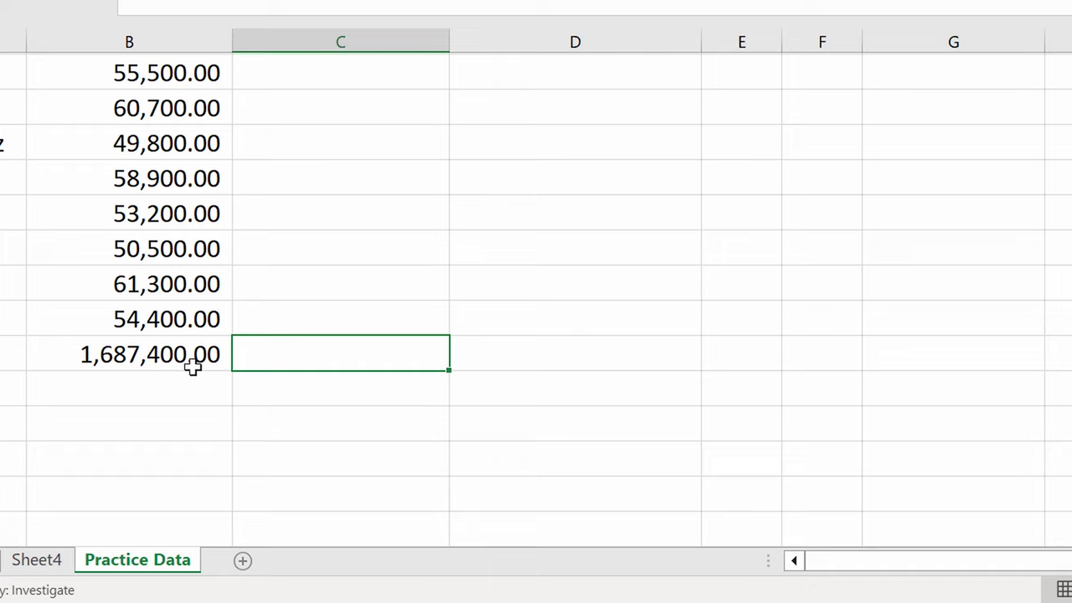
Step: Copy the 1,687,400.00 salary total and paste it into column D as values only
{"action": "left_click", "coordinate": [125, 354]}
{"action": "key", "text": "ctrl+c"}
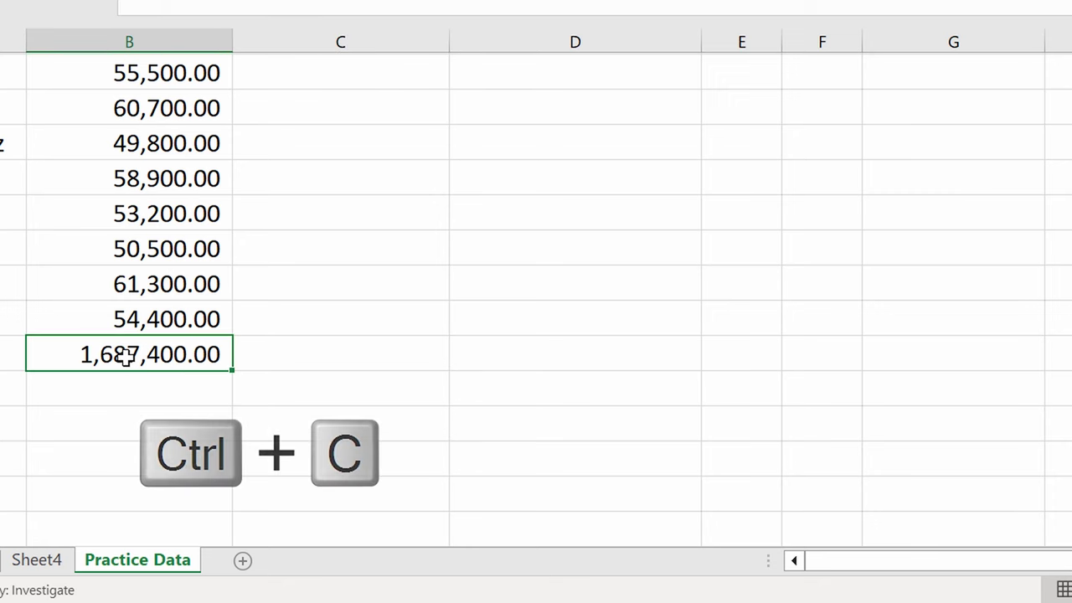
{"action": "left_click", "coordinate": [512, 358]}
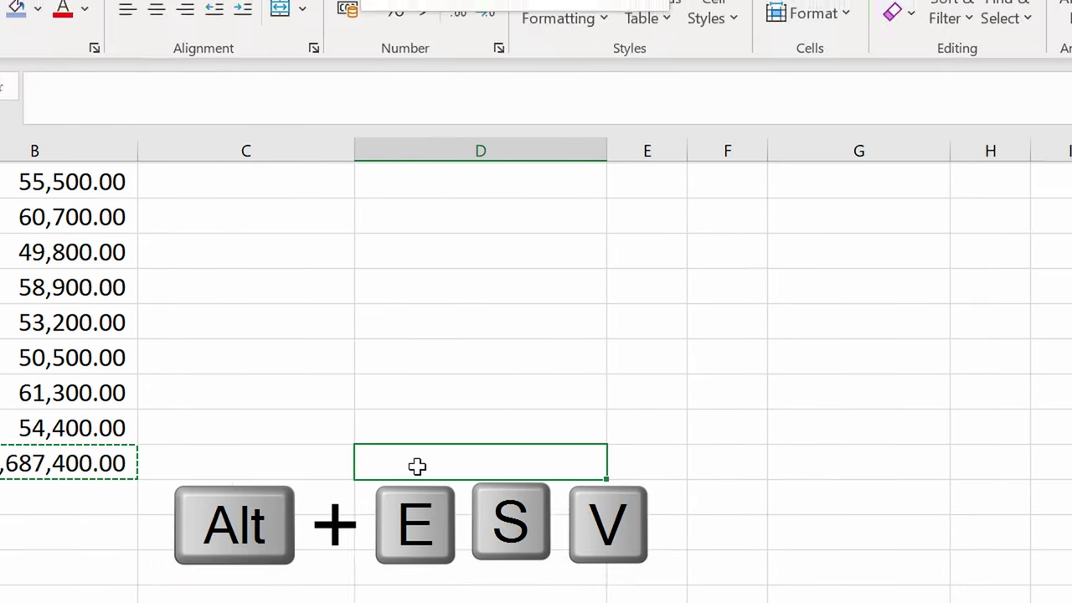
{"action": "key", "text": "alt+e"}
{"action": "key", "text": "s"}
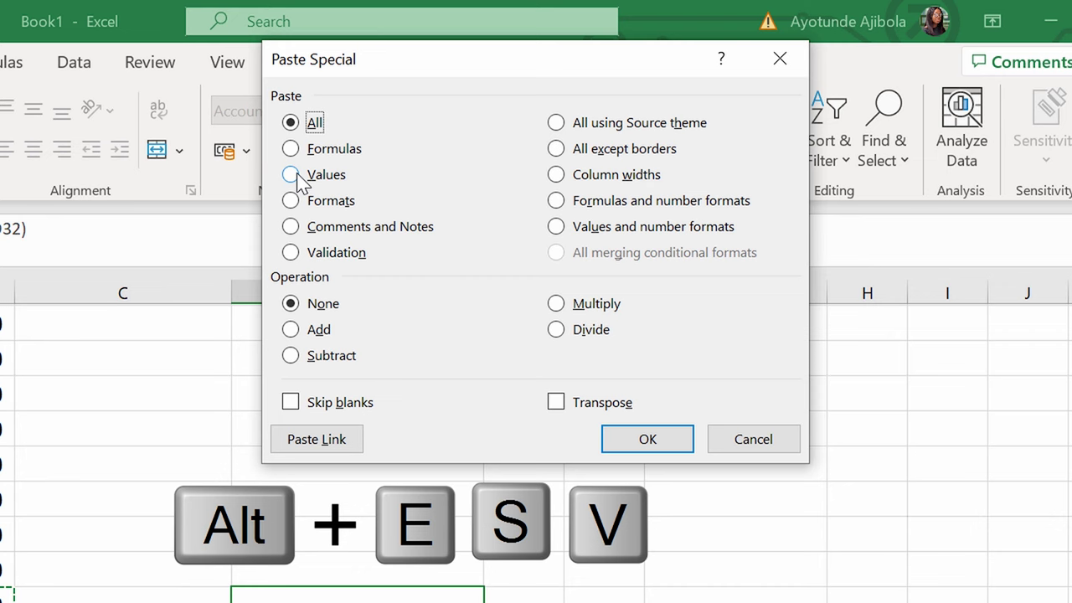
{"action": "left_click", "coordinate": [293, 178]}
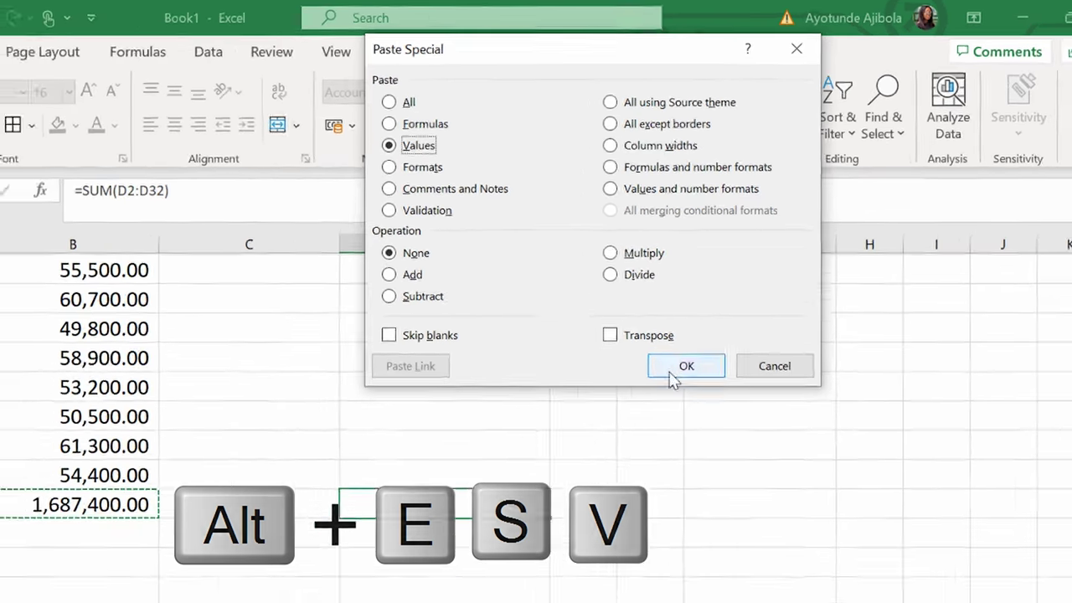
{"action": "left_click", "coordinate": [675, 374]}
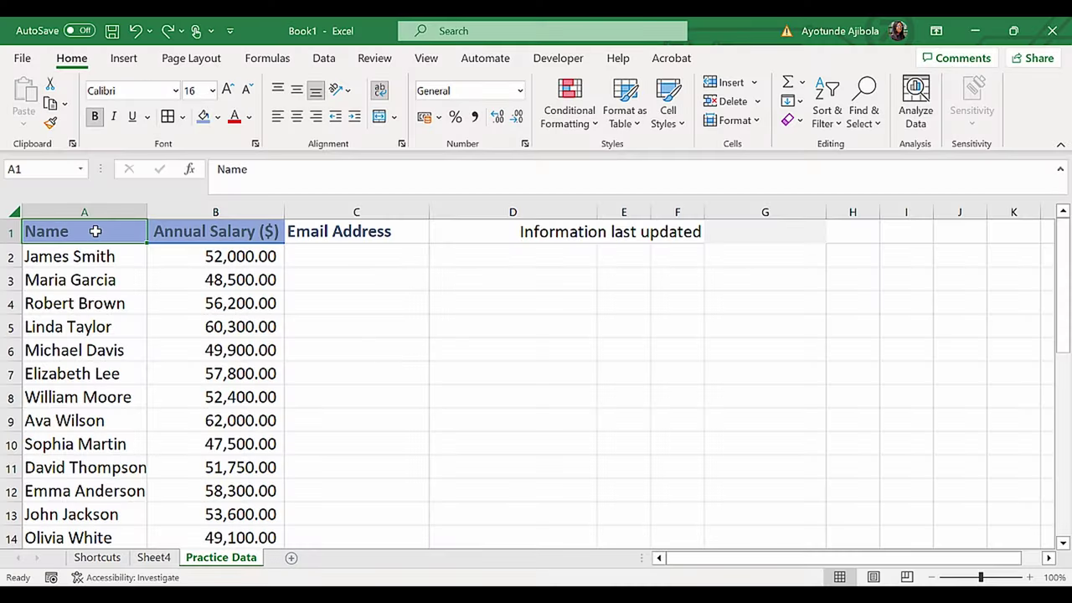
Step: Add a second line 'First Name then Last' to the Name header in A1
{"action": "key", "text": "F2"}
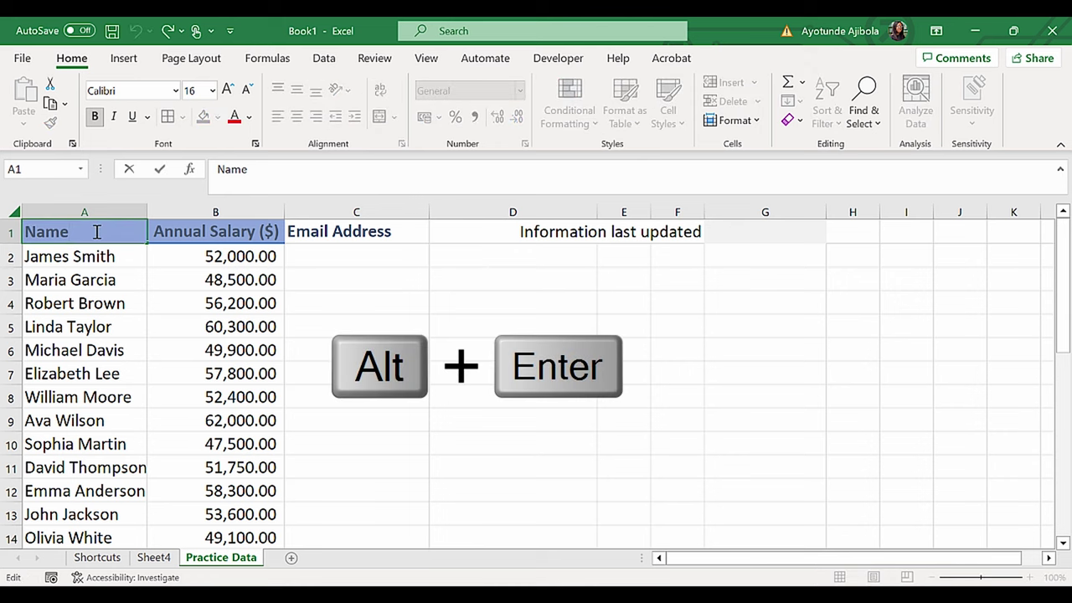
{"action": "key", "text": "alt+Return"}
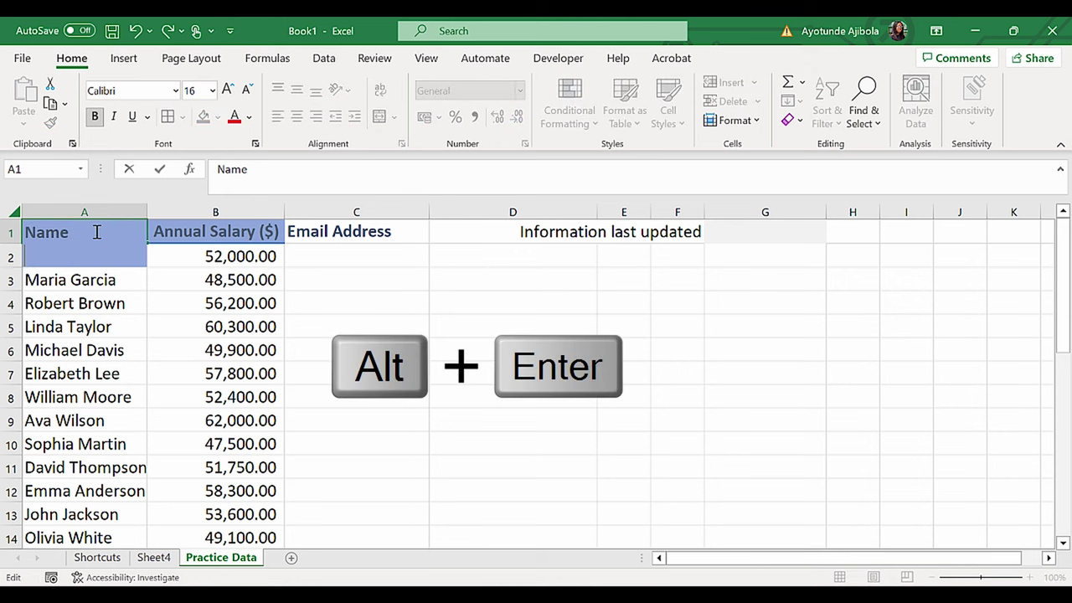
{"action": "type", "text": "First Name then Last"}
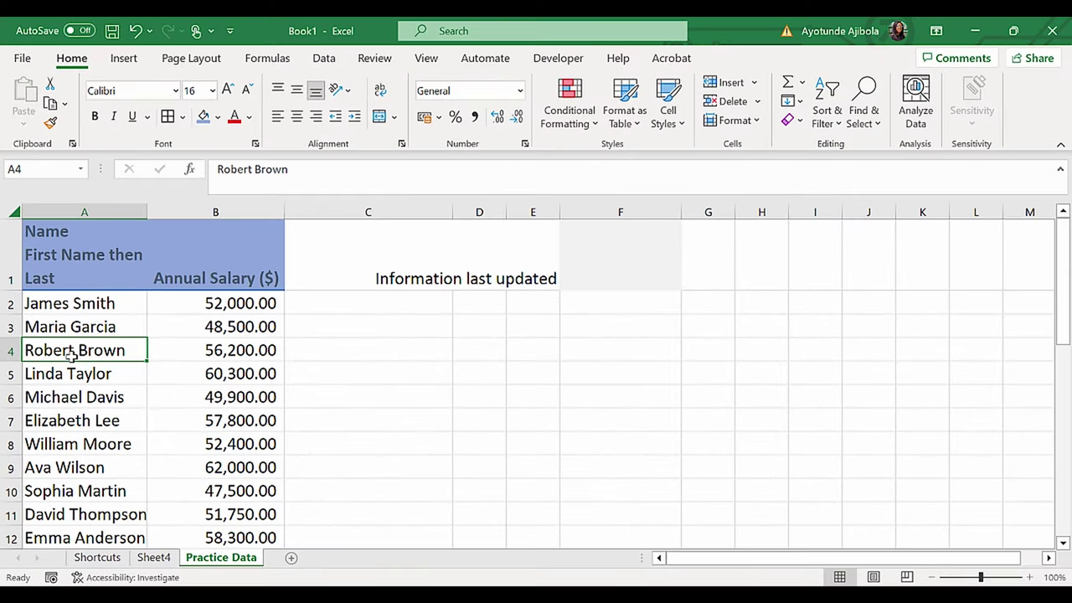
Step: Select the whole salary table and create a quick chart with Alt+F1
{"action": "left_click", "coordinate": [399, 327]}
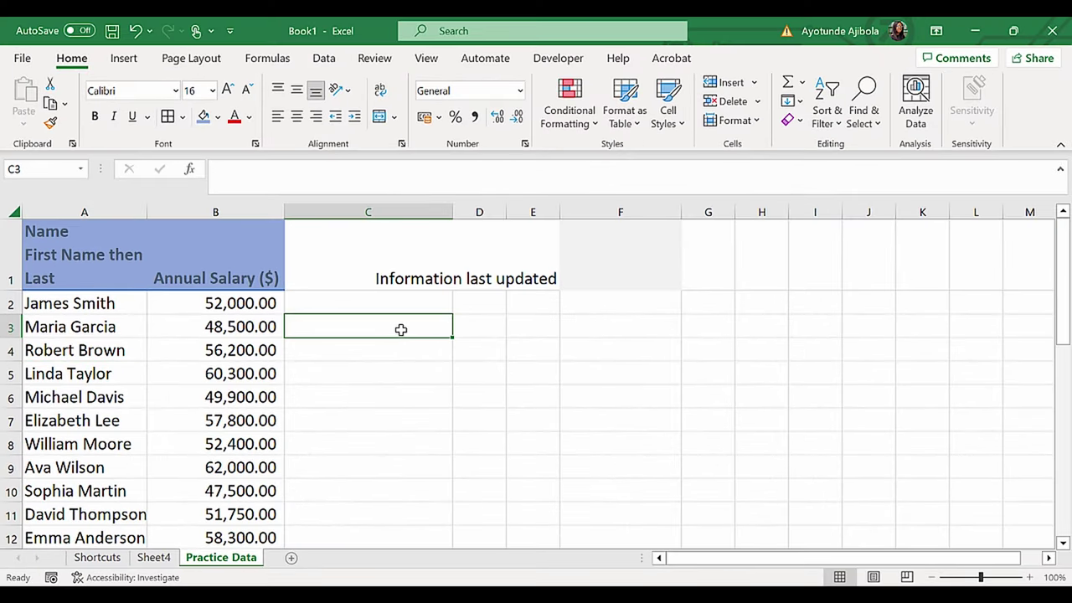
{"action": "left_click", "coordinate": [121, 366]}
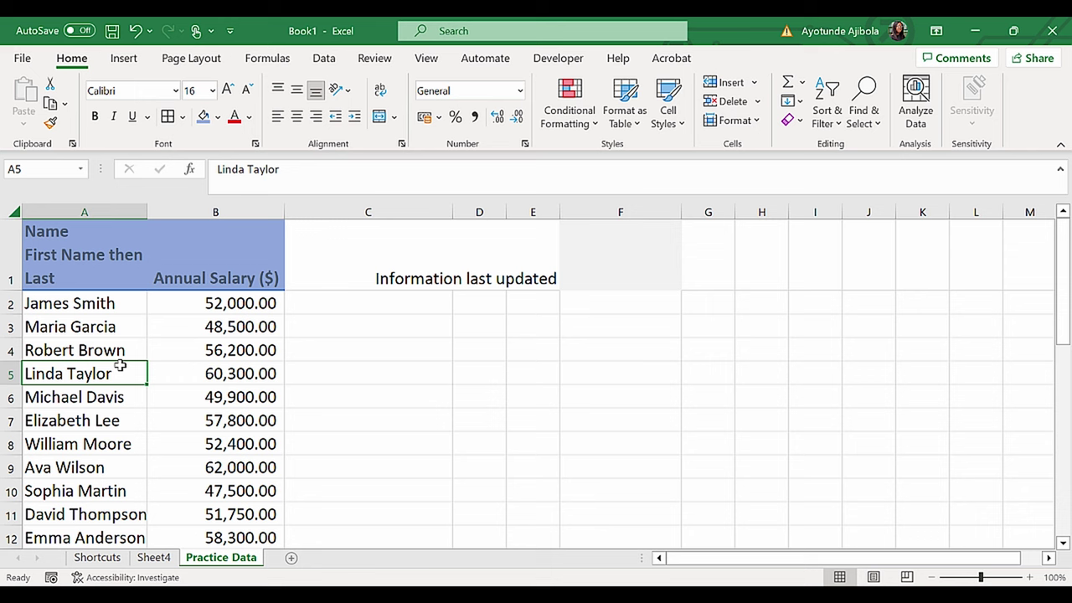
{"action": "key", "text": "ctrl+a"}
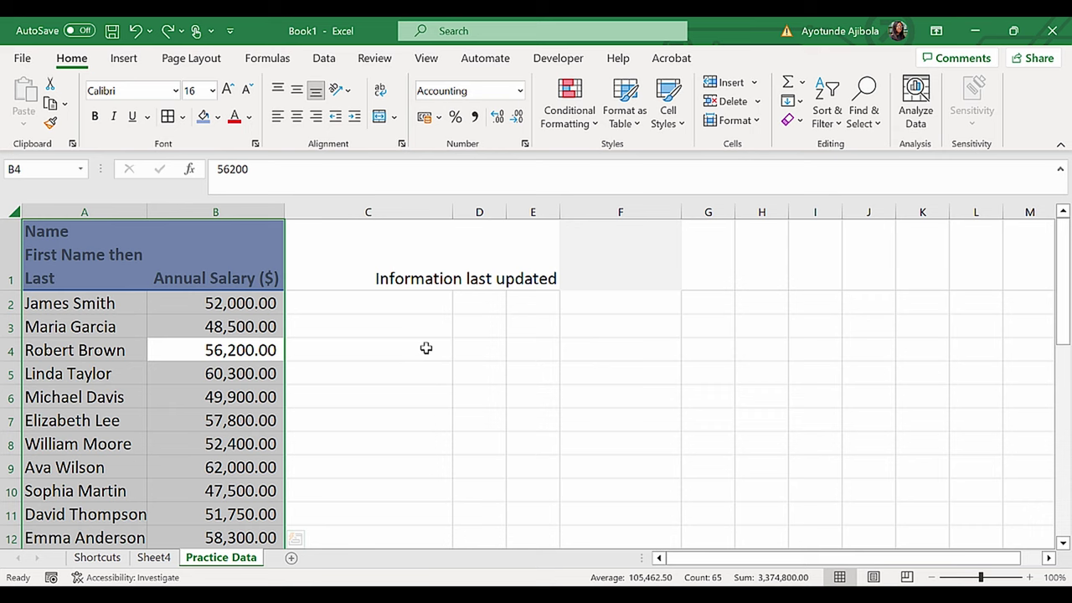
{"action": "key", "text": "alt+F1"}
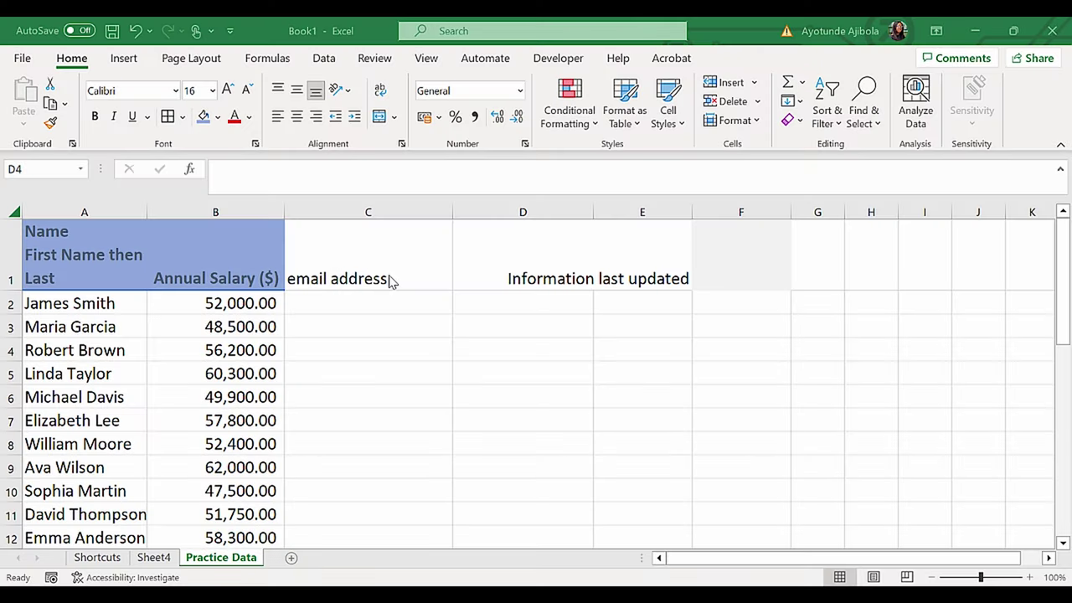
Step: Enter the first employee's email in C2 without a hyperlink and widen column C
{"action": "left_click", "coordinate": [328, 298]}
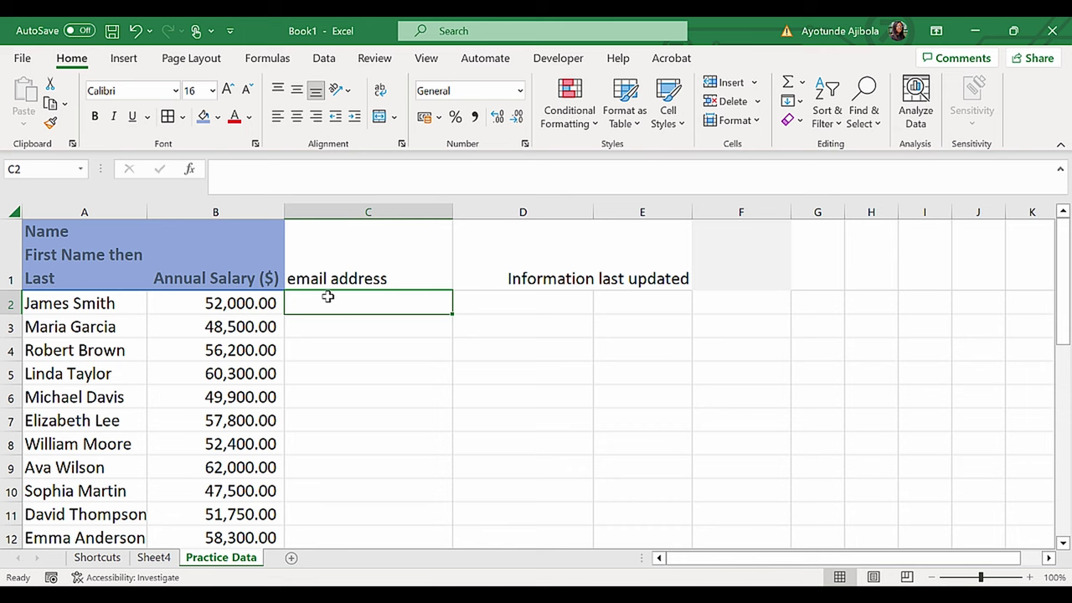
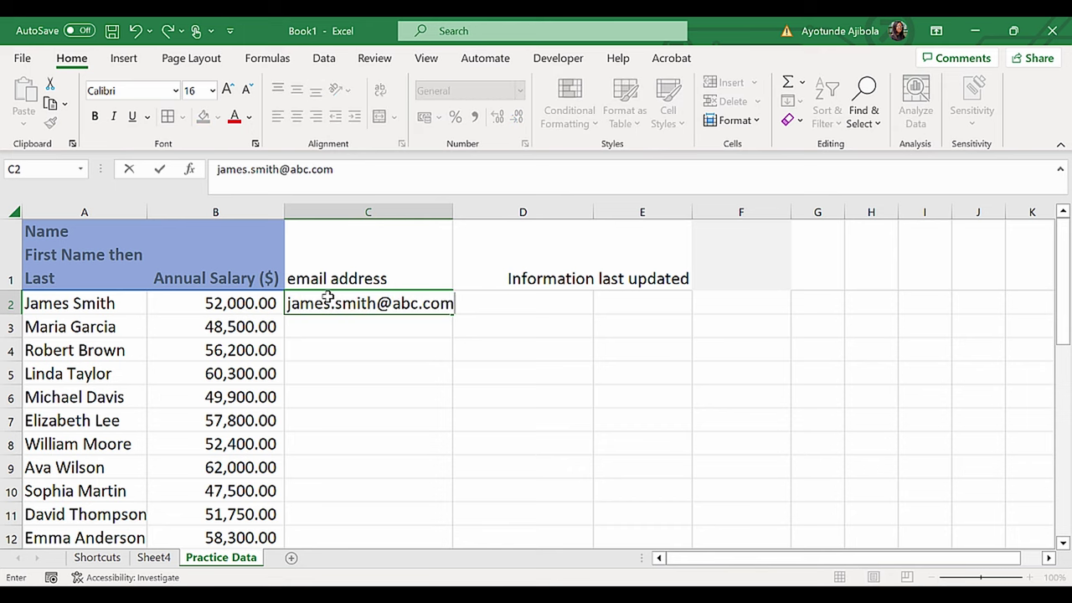
{"action": "key", "text": "Return"}
{"action": "key", "text": "ctrl+z"}
{"action": "left_click_drag", "start_coordinate": [453, 211], "coordinate": [462, 209]}
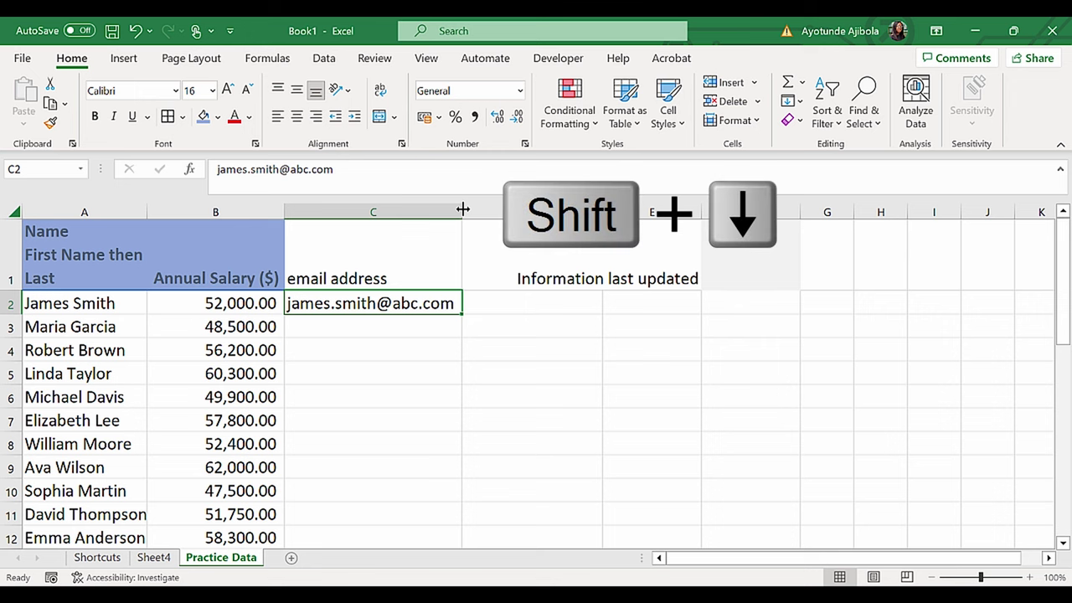
Step: Flash Fill the remaining email addresses down column C to row 31
{"action": "key", "text": "shift+Down"}
{"action": "key", "text": "shift+Down"}
{"action": "key", "text": "shift+Down"}
{"action": "key", "text": "shift+Down"}
{"action": "key", "text": "shift+Down"}
{"action": "key", "text": "shift+Down"}
{"action": "key", "text": "shift+Down"}
{"action": "key", "text": "shift+Down"}
{"action": "key", "text": "shift+Down"}
{"action": "key", "text": "shift+Down"}
{"action": "key", "text": "shift+Down"}
{"action": "key", "text": "shift+Down"}
{"action": "key", "text": "shift+Down"}
{"action": "key", "text": "shift+Down"}
{"action": "key", "text": "shift+Down"}
{"action": "key", "text": "shift+Down"}
{"action": "key", "text": "shift+Down"}
{"action": "key", "text": "shift+Down"}
{"action": "key", "text": "shift+Down"}
{"action": "key", "text": "shift+Down"}
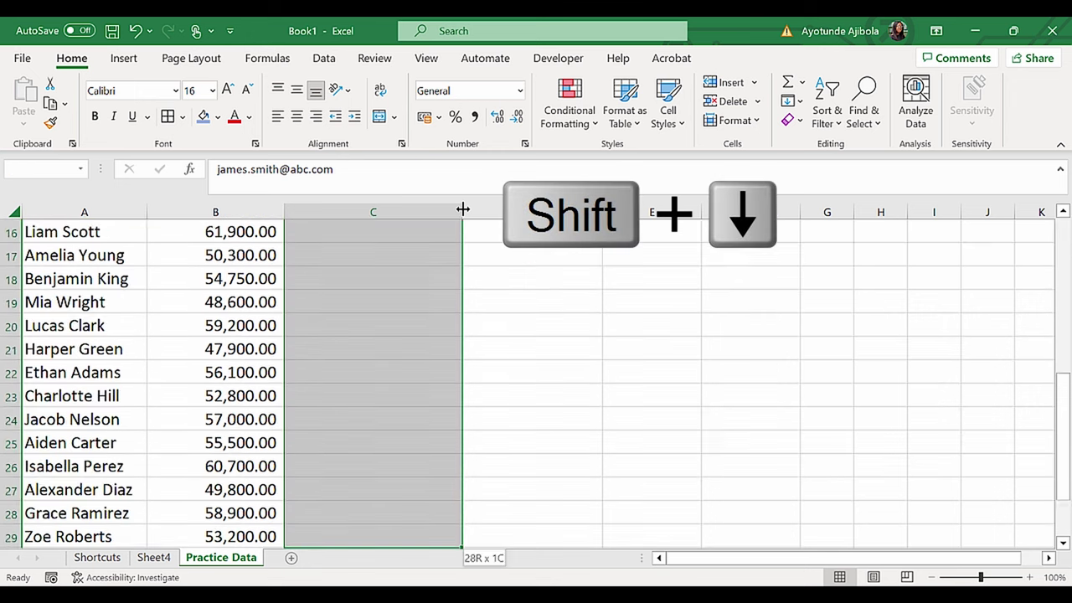
{"action": "scroll", "coordinate": [586, 260], "scroll_direction": "up", "scroll_amount": 6}
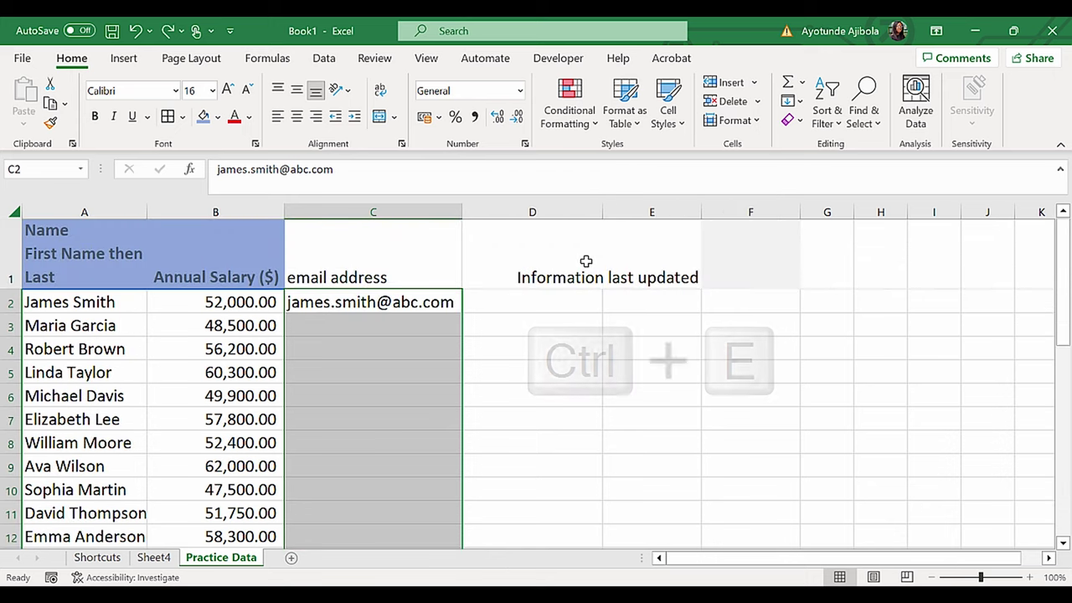
{"action": "key", "text": "ctrl+e"}
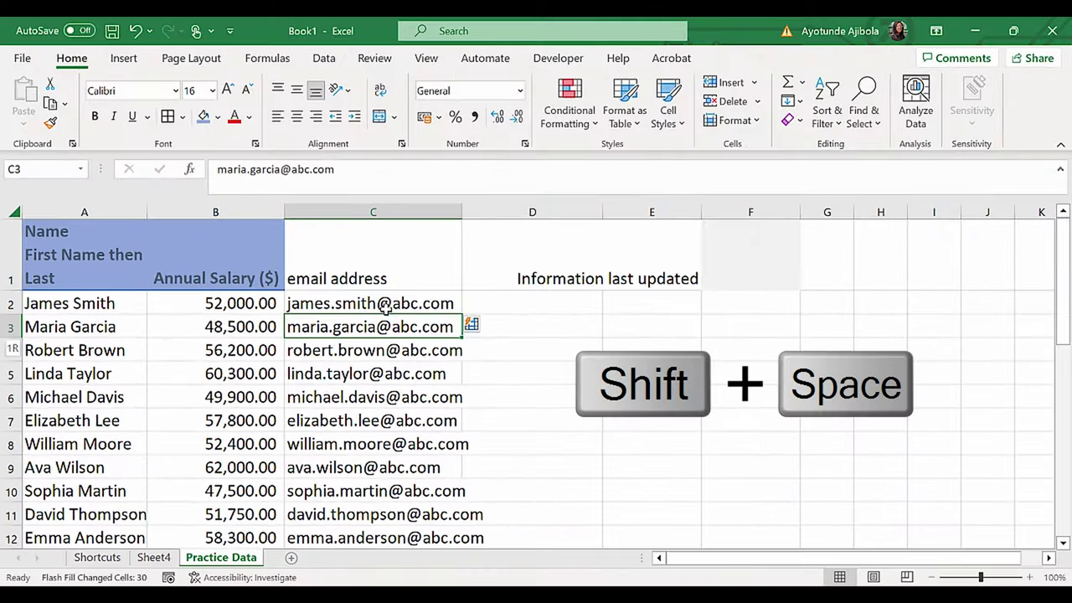
{"action": "key", "text": "shift+space"}
{"action": "left_click", "coordinate": [411, 375]}
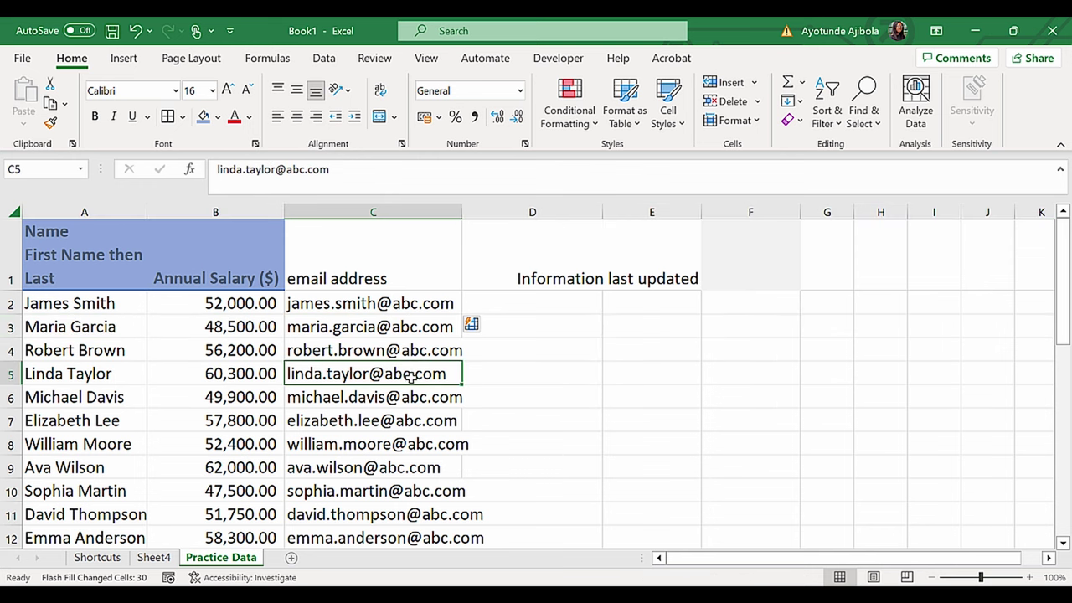
{"action": "key", "text": "ctrl+space"}
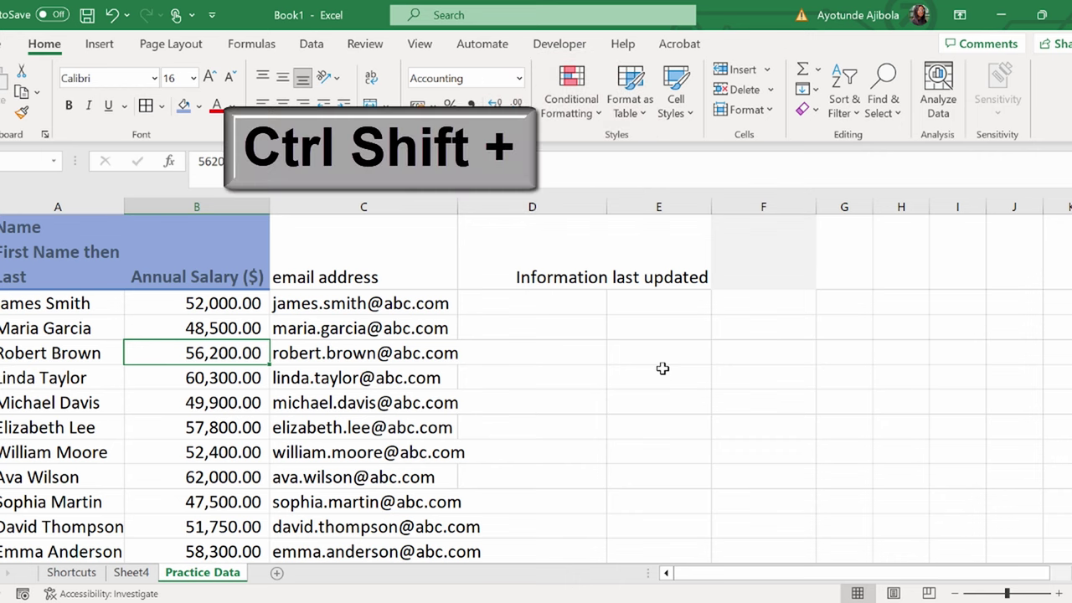
{"action": "key", "text": "ctrl+shift+plus"}
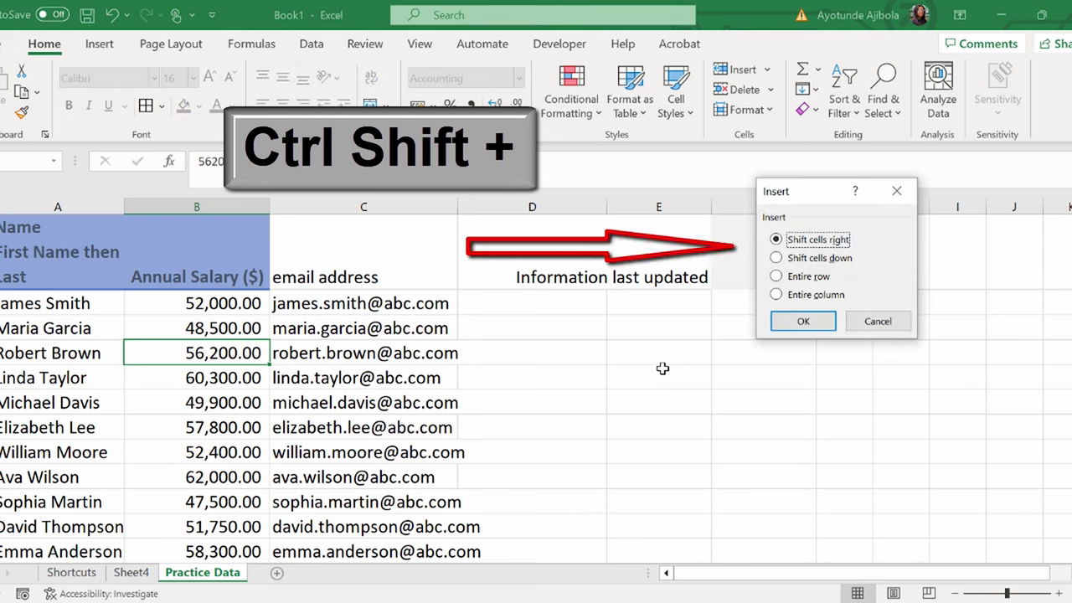
{"action": "key", "text": "Down"}
{"action": "key", "text": "Down"}
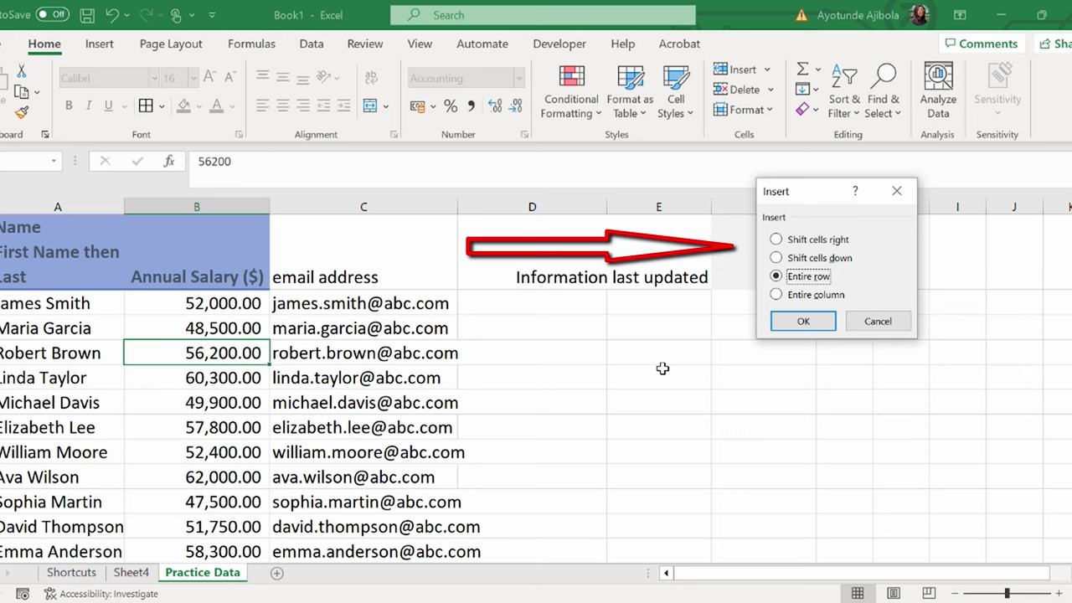
{"action": "key", "text": "Down"}
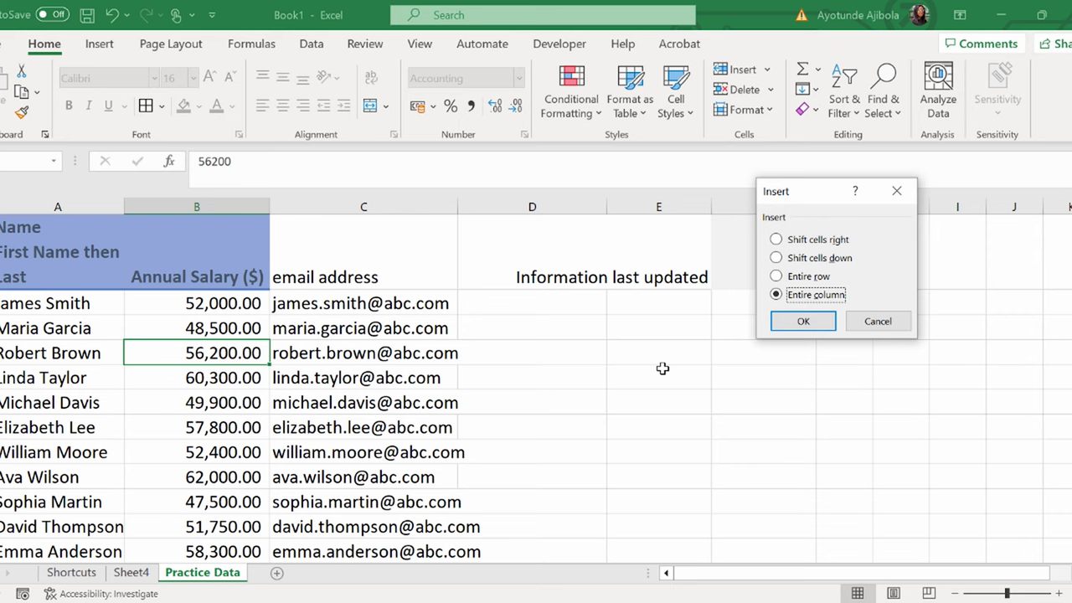
{"action": "left_click", "coordinate": [880, 324]}
{"action": "left_click", "coordinate": [193, 387]}
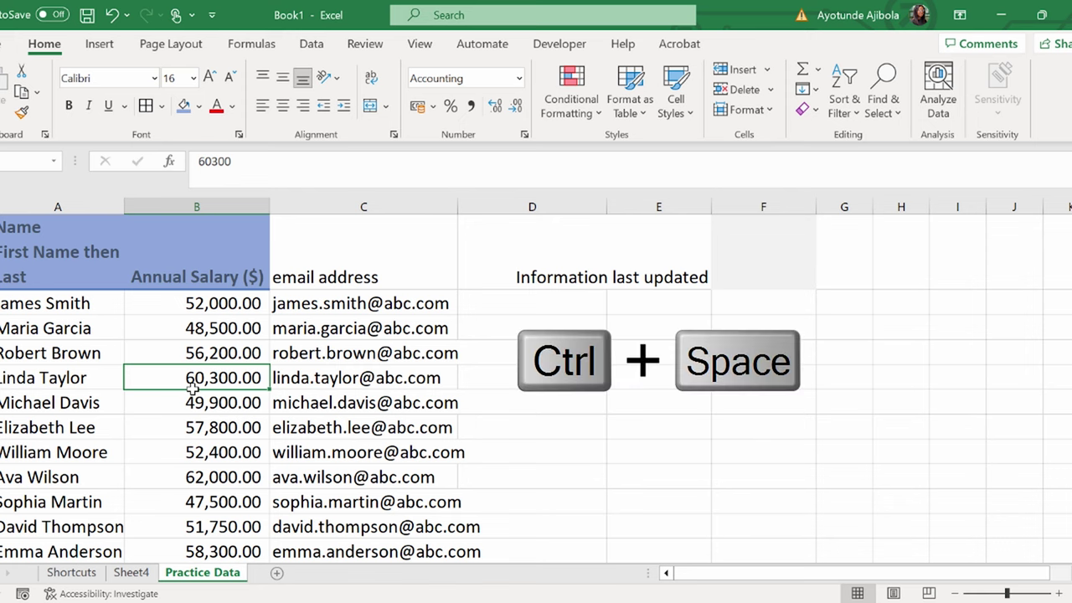
{"action": "left_click", "coordinate": [178, 396]}
{"action": "key", "text": "ctrl+space"}
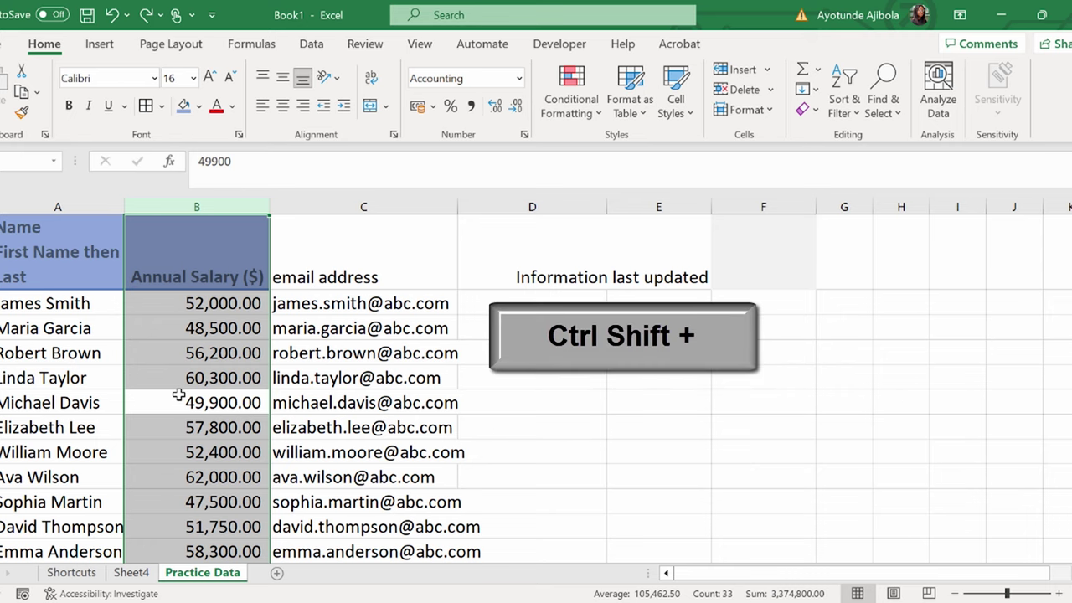
{"action": "key", "text": "ctrl+shift+plus"}
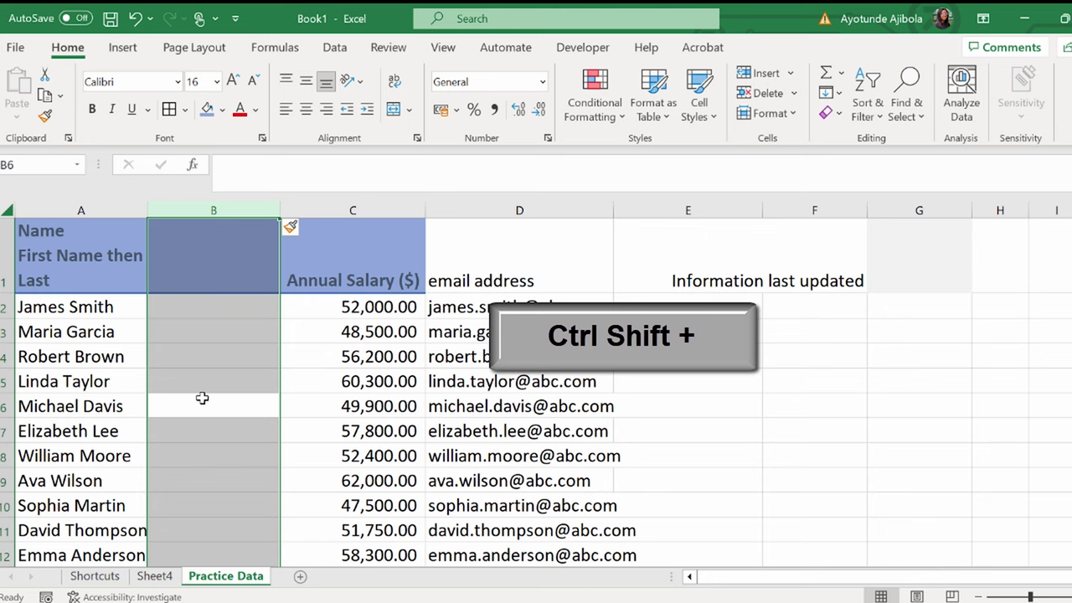
{"action": "left_click", "coordinate": [223, 330], "text": "ctrl"}
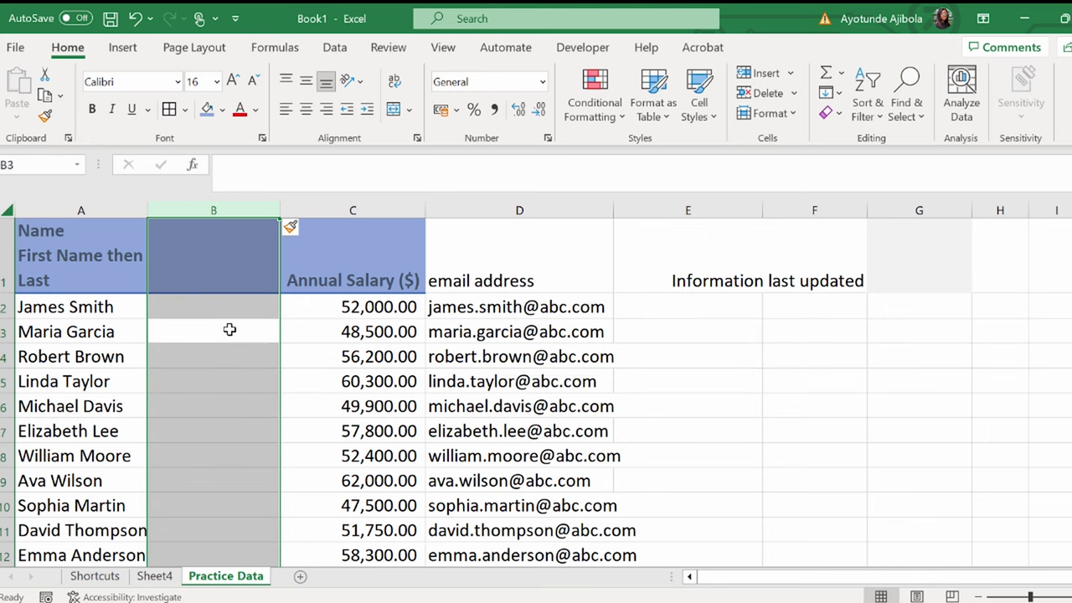
{"action": "left_click", "coordinate": [230, 330]}
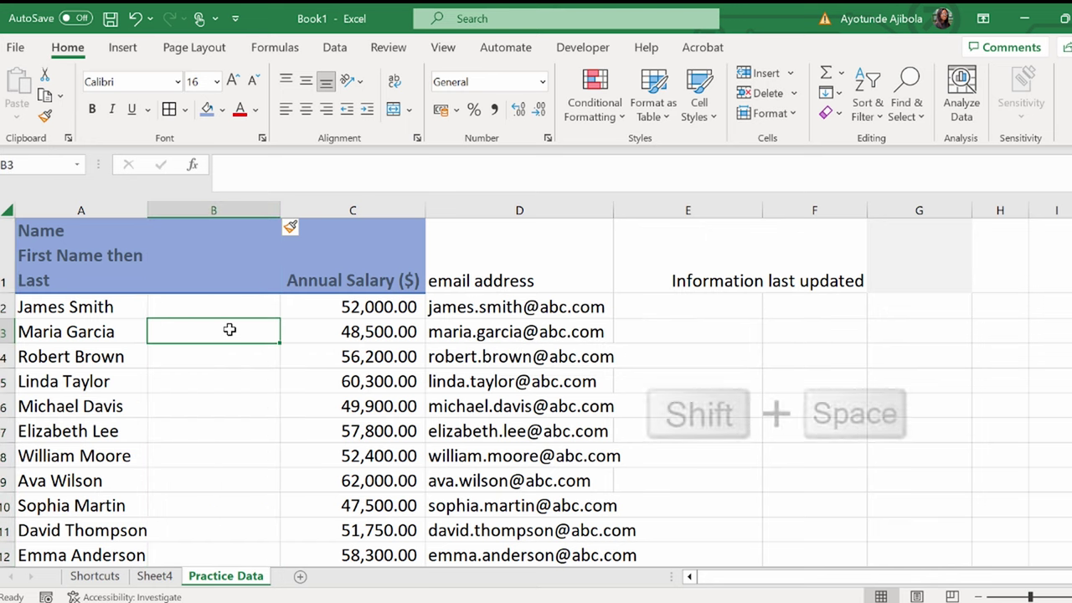
{"action": "key", "text": "shift+space"}
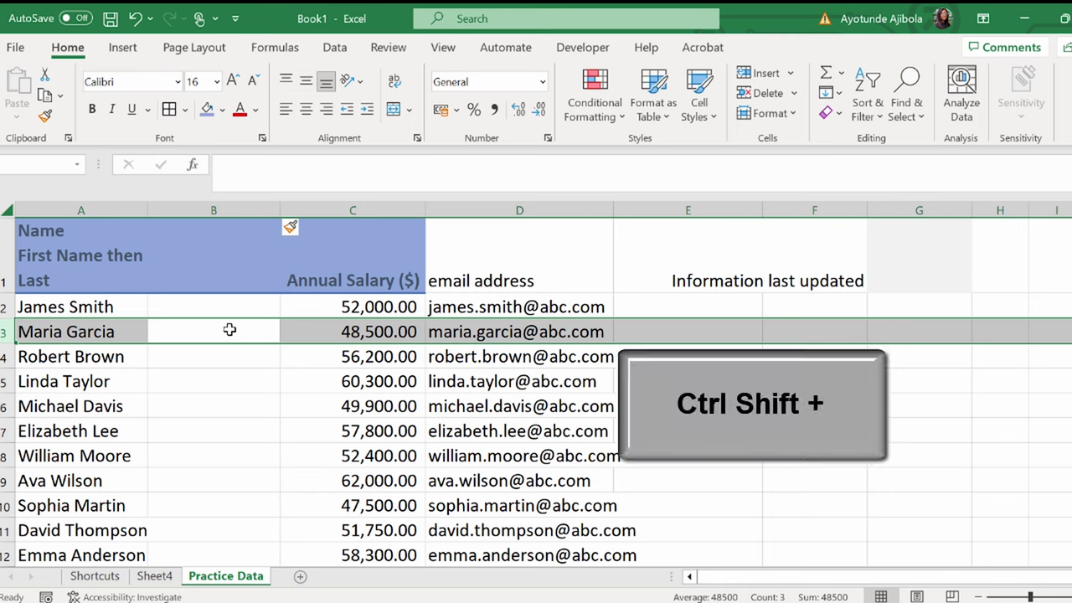
{"action": "key", "text": "ctrl+shift+plus"}
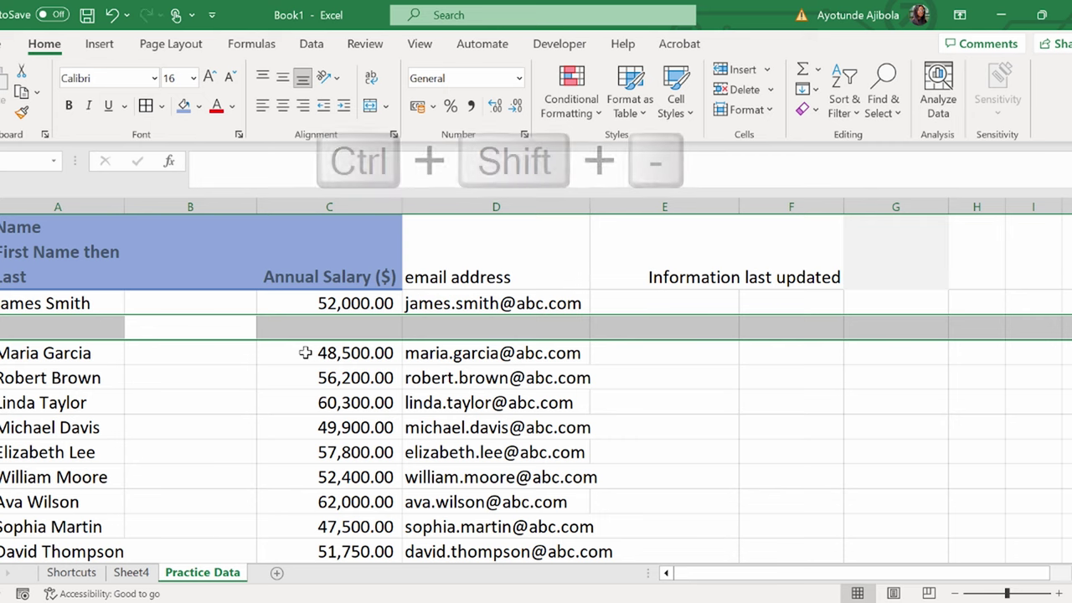
{"action": "key", "text": "ctrl+shift+minus"}
{"action": "left_click", "coordinate": [204, 330]}
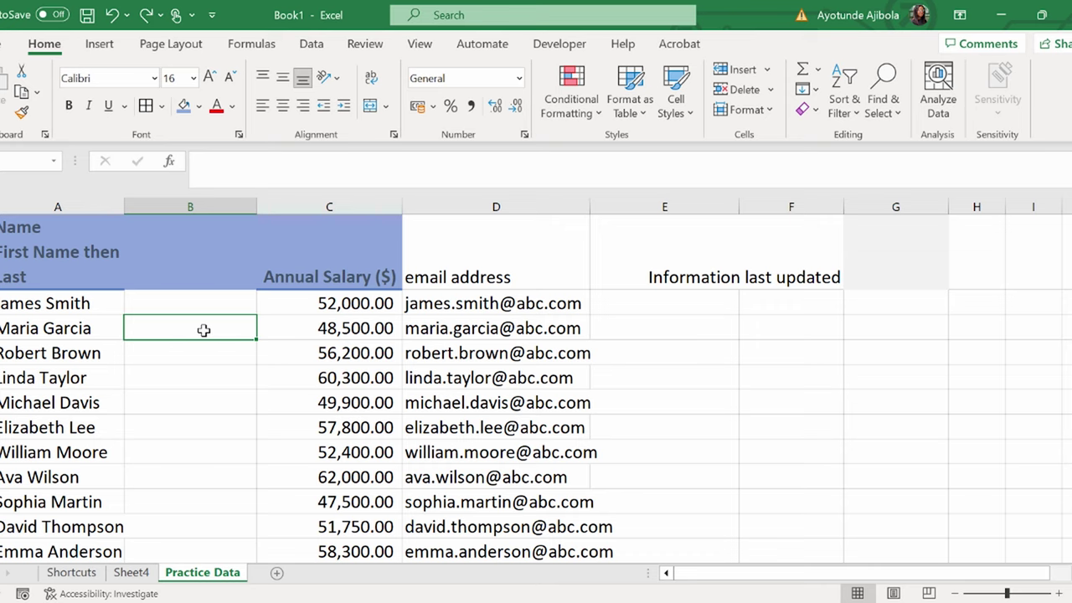
{"action": "key", "text": "ctrl+space"}
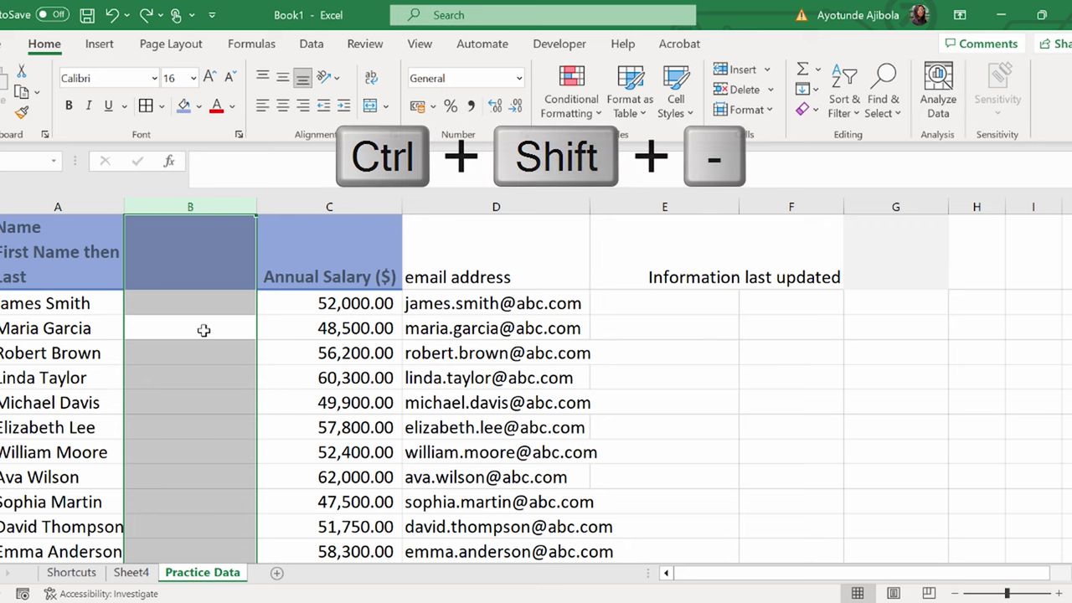
{"action": "key", "text": "ctrl+minus"}
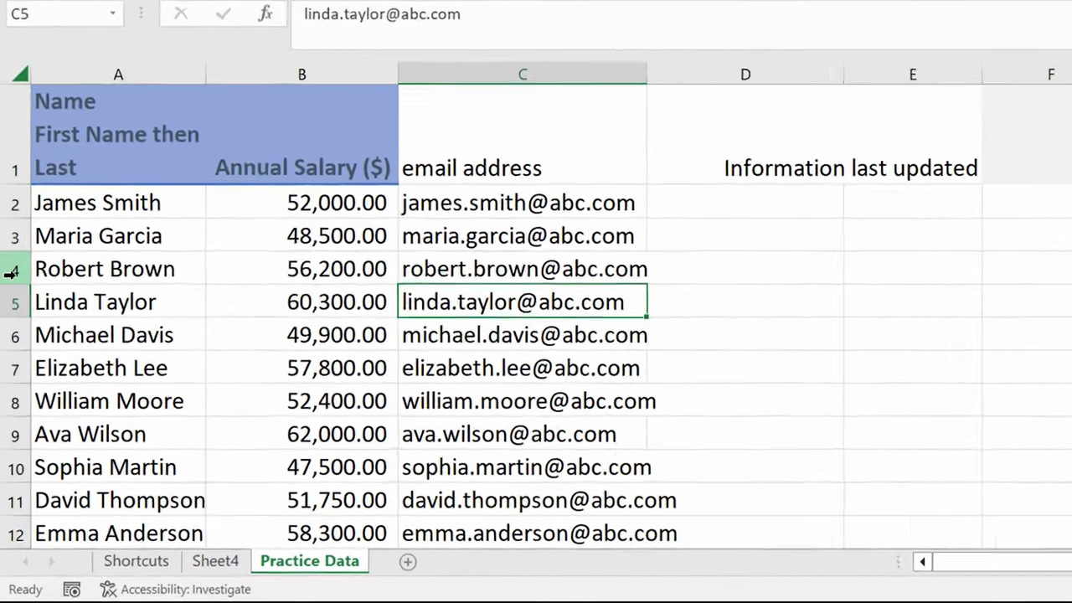
Step: Shift-drag row 4 above row 3 so the two employee rows swap places
{"action": "left_click", "coordinate": [8, 350]}
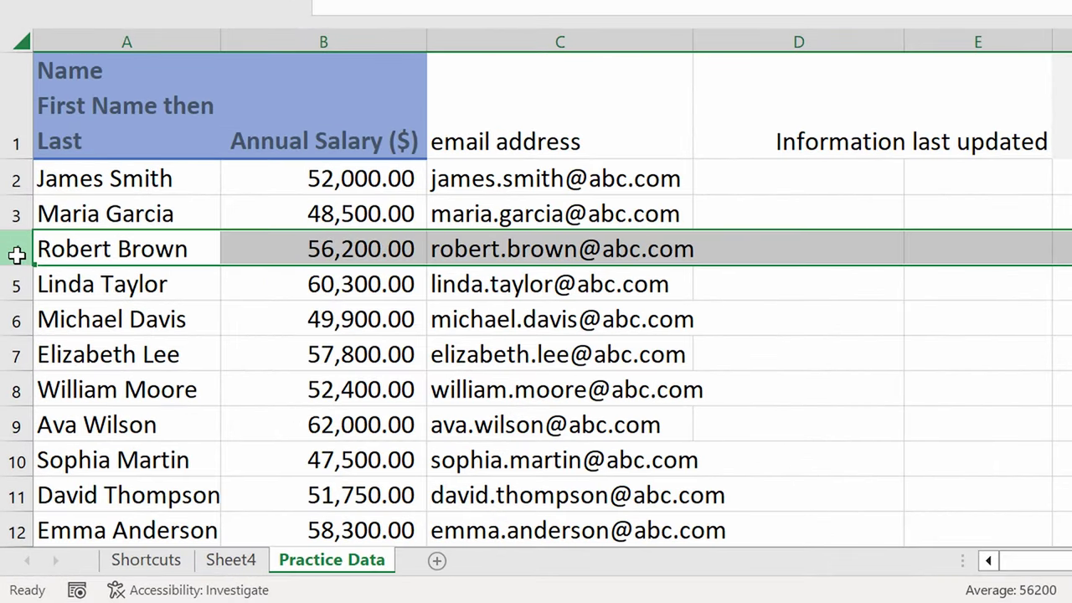
{"action": "left_click_drag", "start_coordinate": [17, 255], "coordinate": [51, 214]}
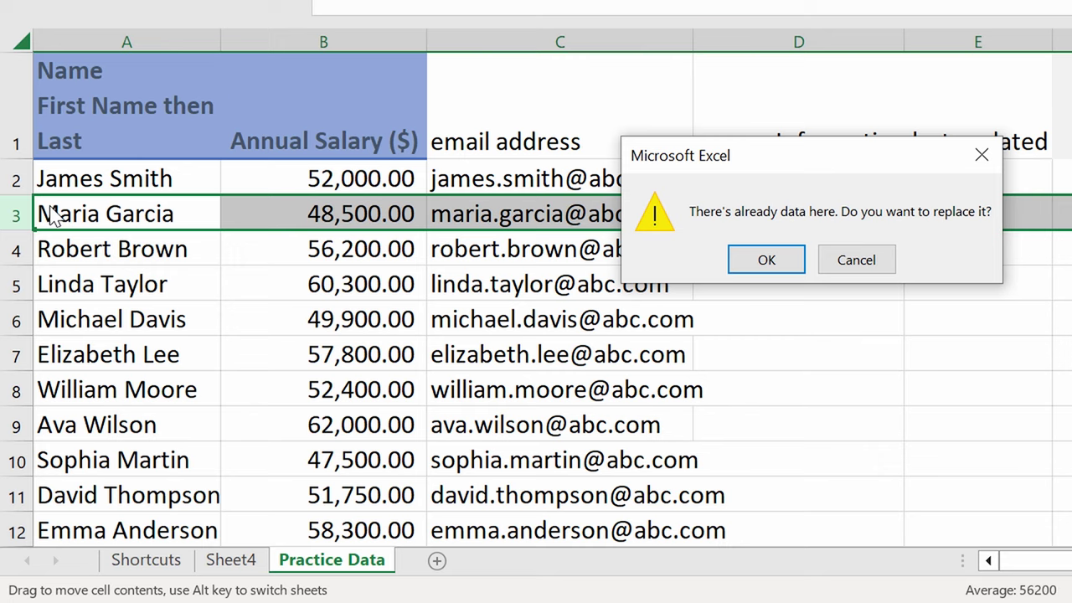
{"action": "key", "text": "Escape"}
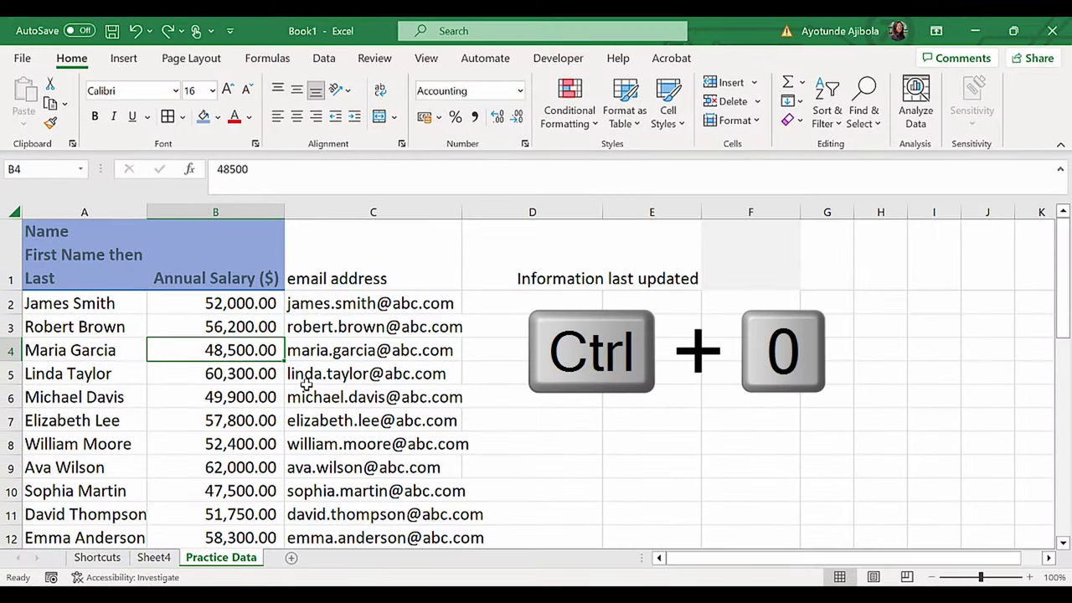
Step: Hide the Annual Salary column and row 4, then select only the visible cells
{"action": "key", "text": "ctrl+0"}
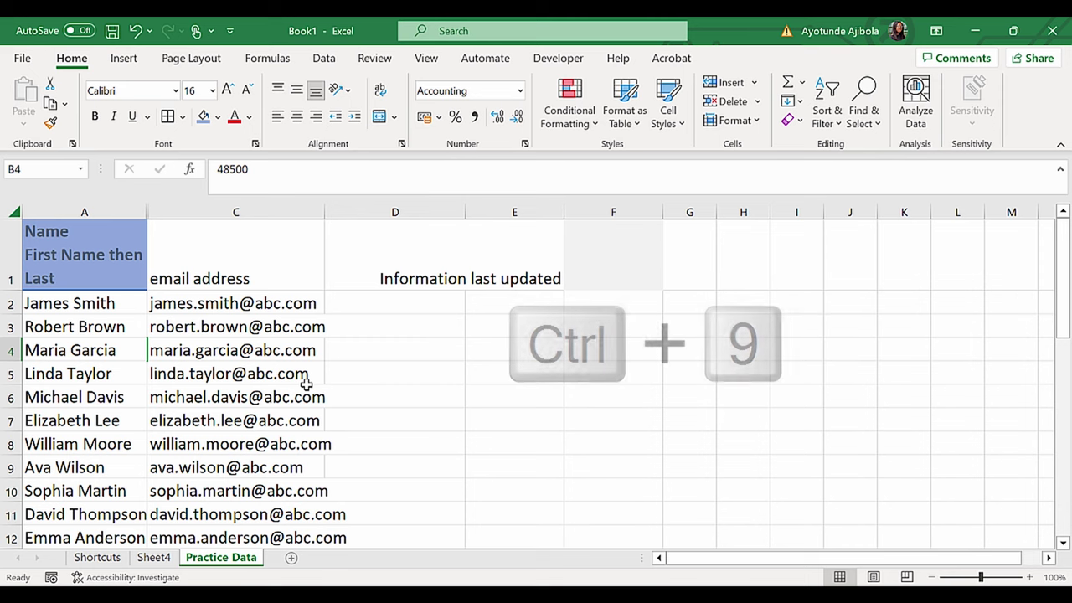
{"action": "key", "text": "ctrl+9"}
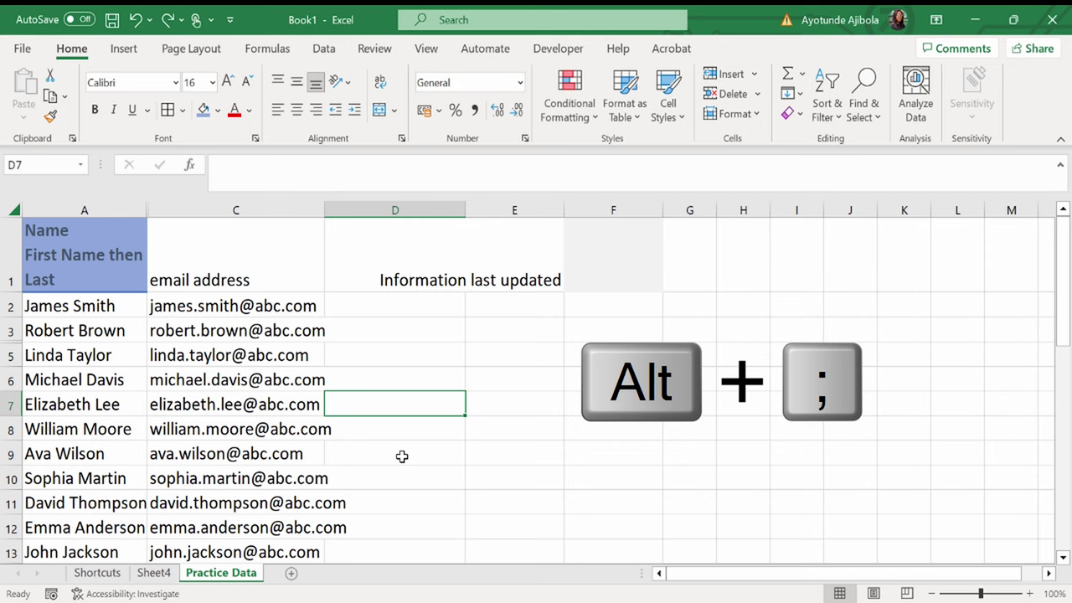
{"action": "key", "text": "alt+semicolon"}
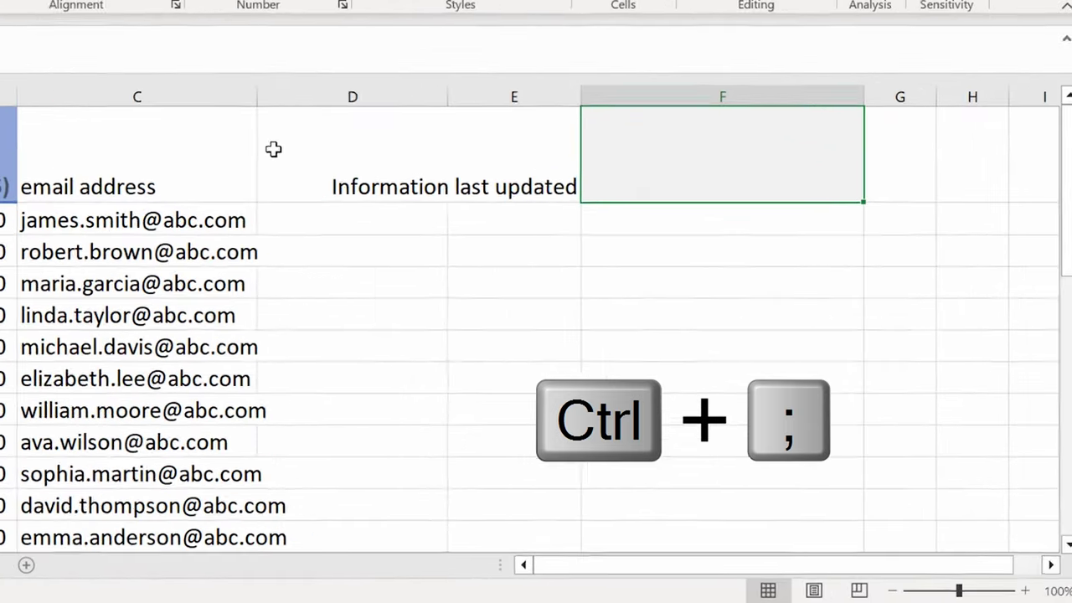
Step: Enter the current date and time (28/12/2023 12:39) in F1 via the date and time shortcuts
{"action": "key", "text": "ctrl+semicolon"}
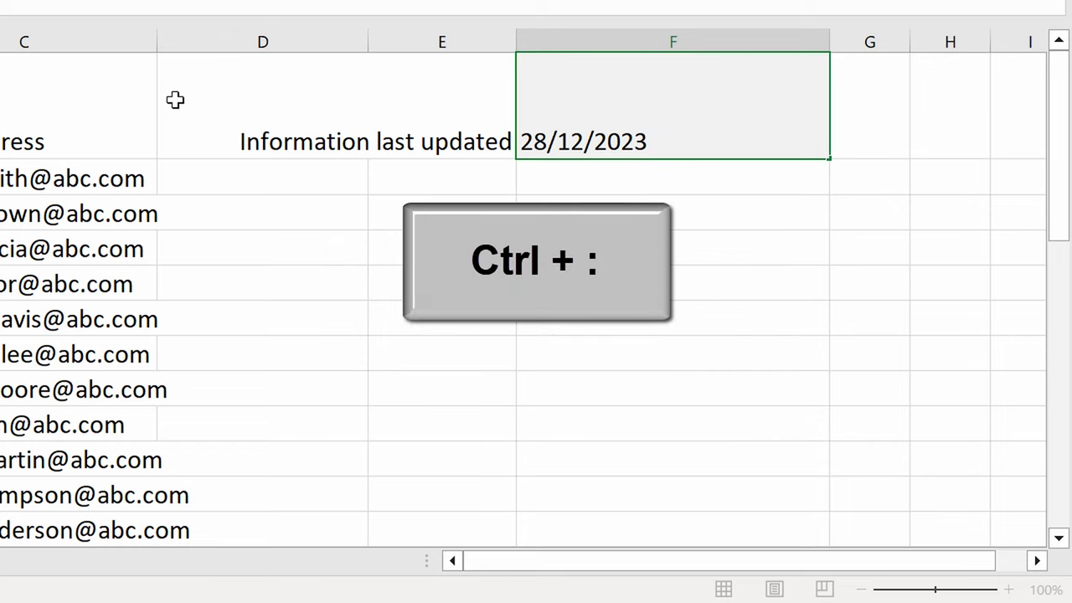
{"action": "key", "text": "ctrl+shift+semicolon"}
{"action": "key", "text": "Return"}
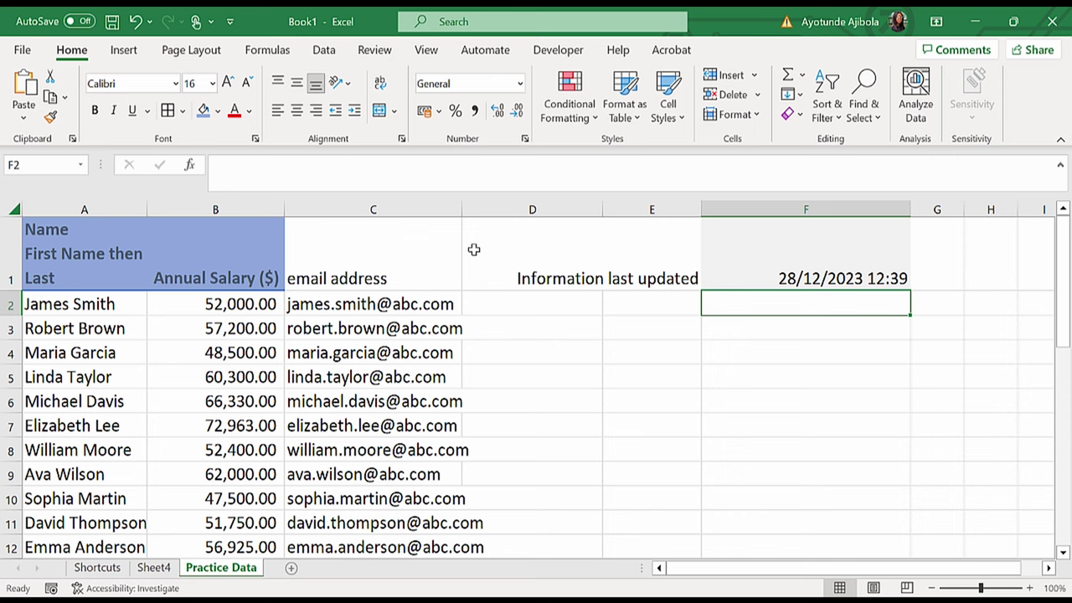
{"action": "key", "text": "F5"}
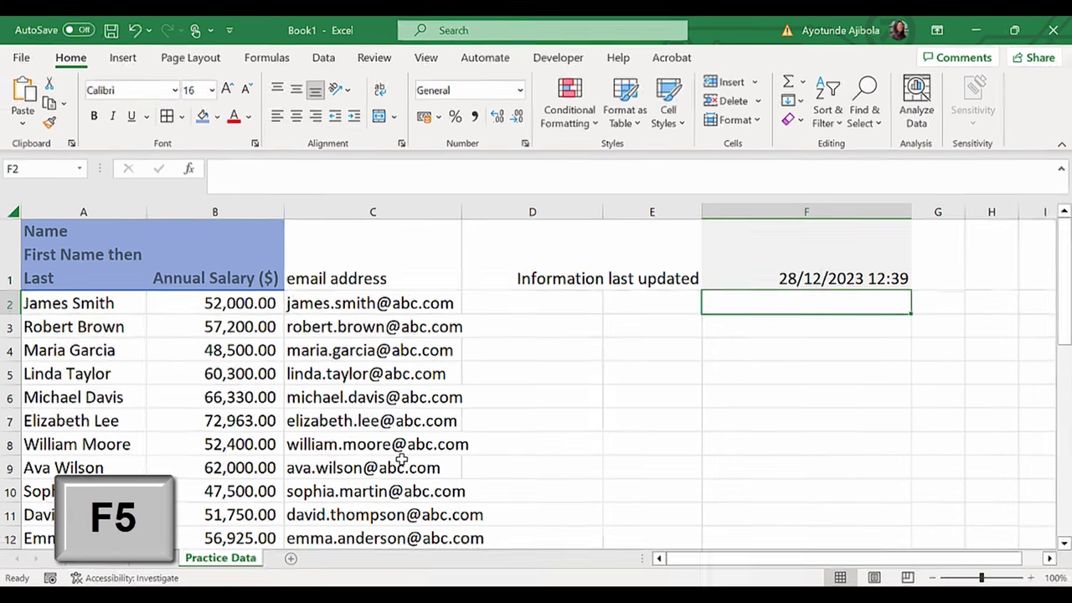
{"action": "key", "text": "alt+s"}
{"action": "key", "text": "o"}
{"action": "key", "text": "x"}
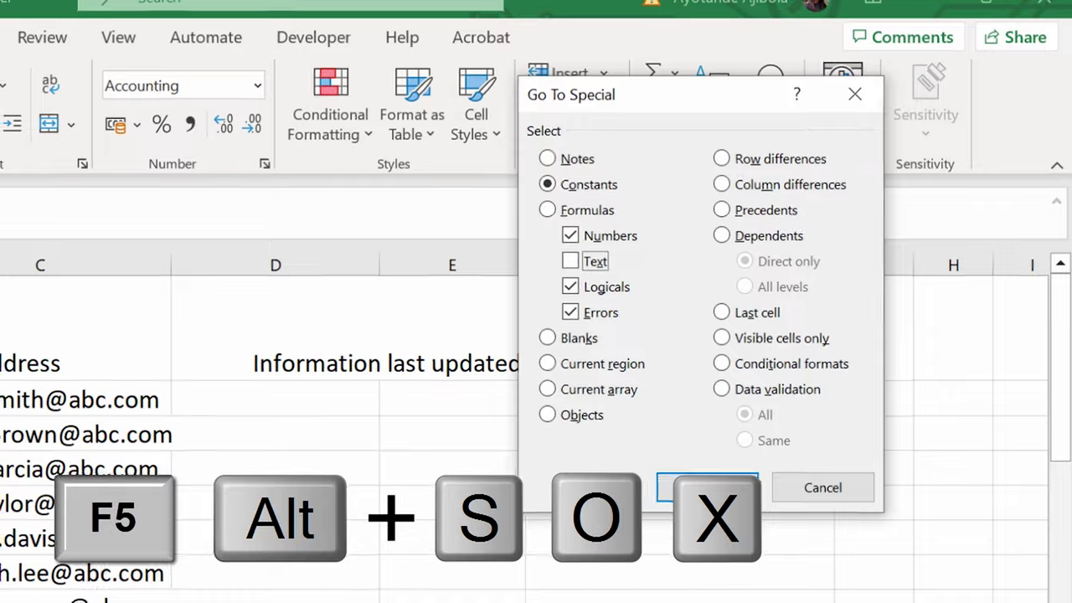
{"action": "key", "text": "Return"}
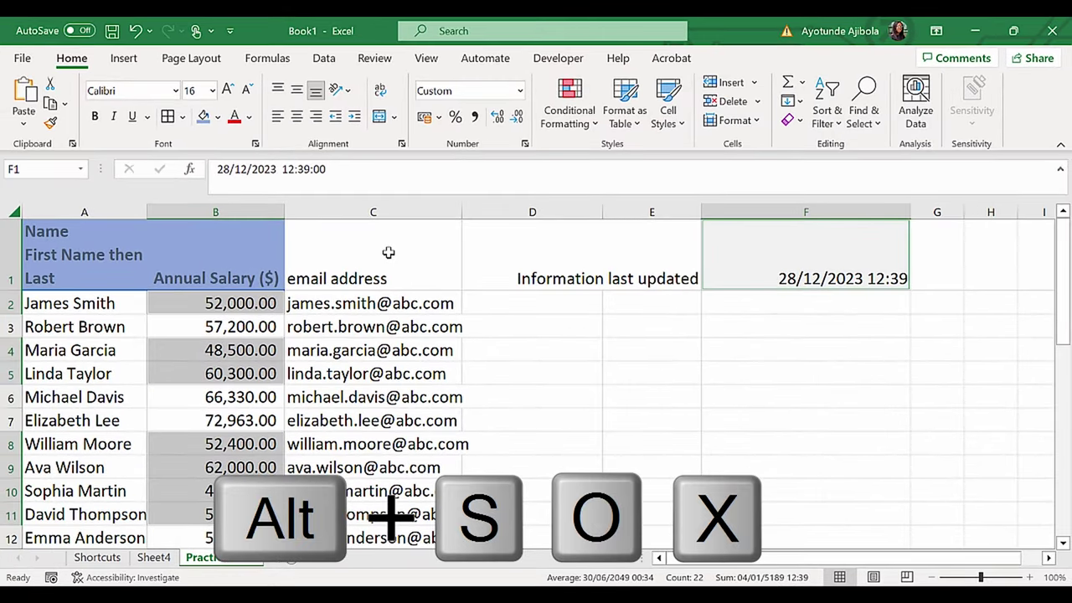
{"action": "left_click", "coordinate": [249, 421]}
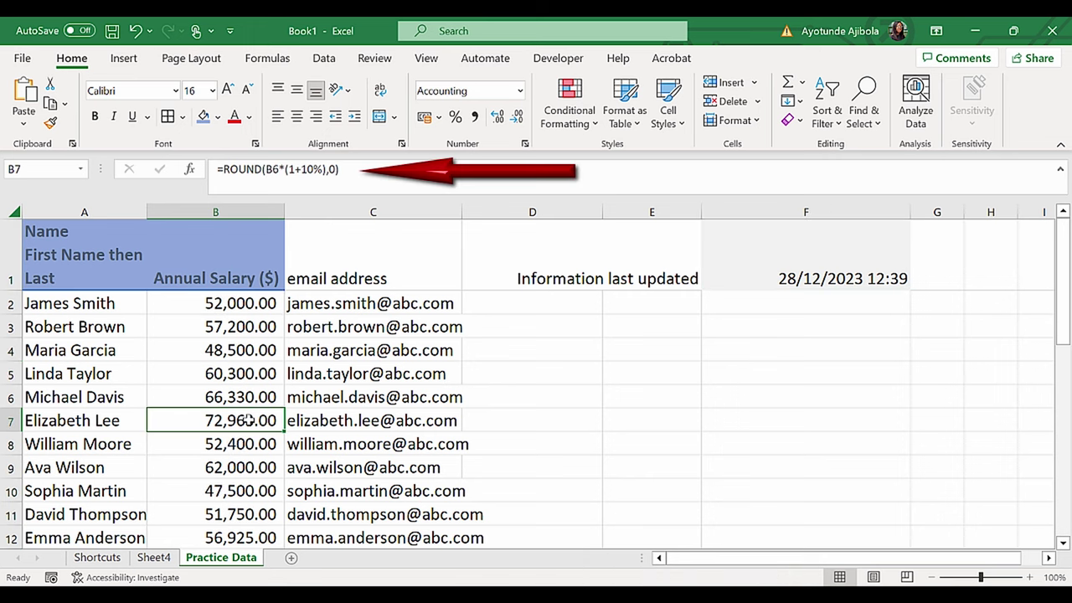